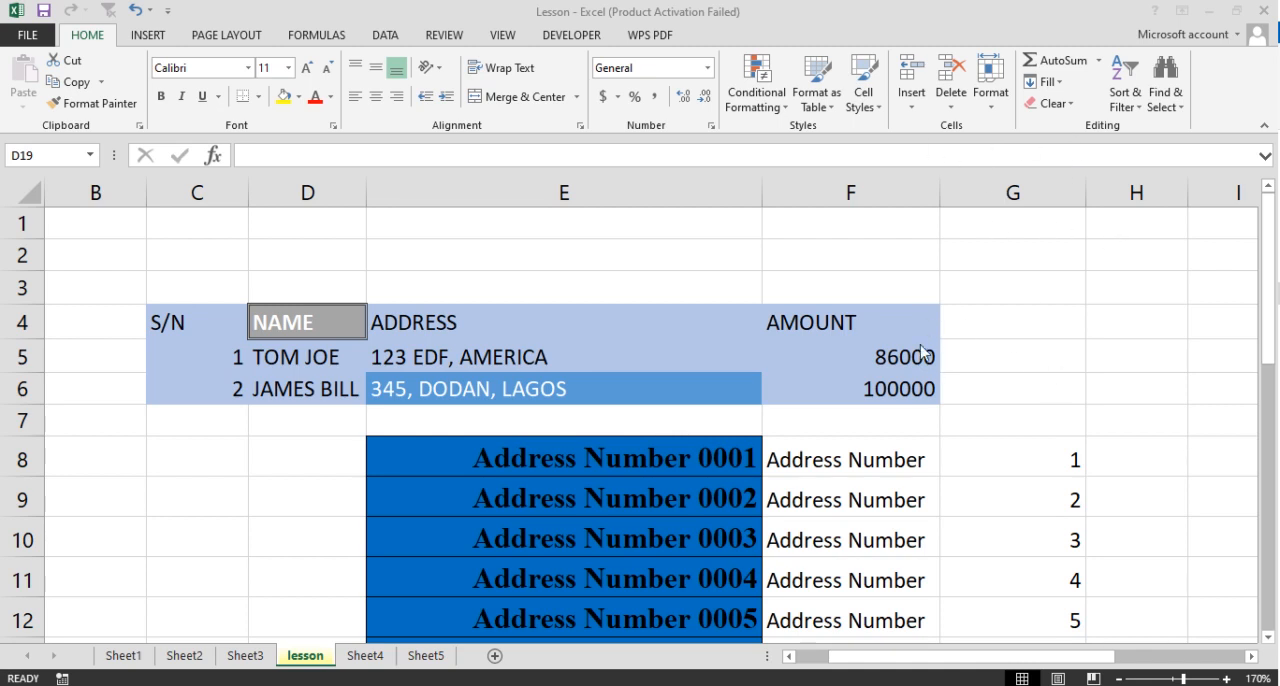
- Enter the text "This text is to be used across sheets" in cell D20 of the lesson sheet
scroll(709, 491, down, 5)
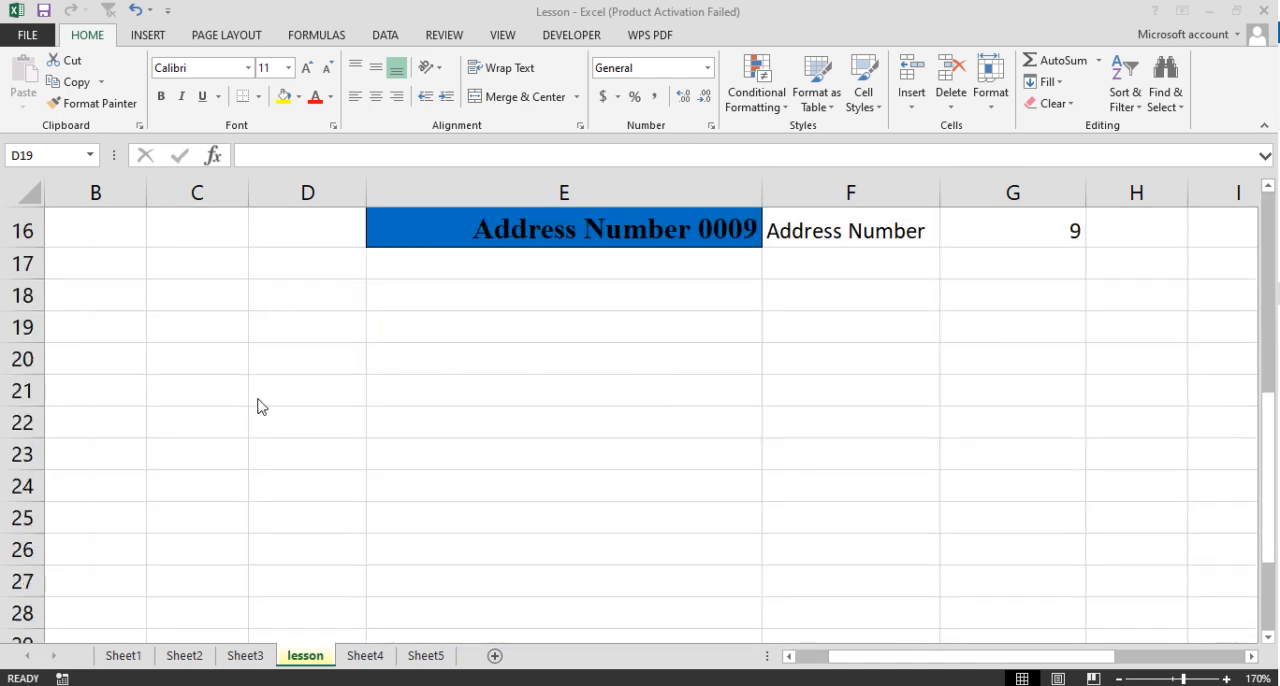
click(312, 356)
click(310, 358)
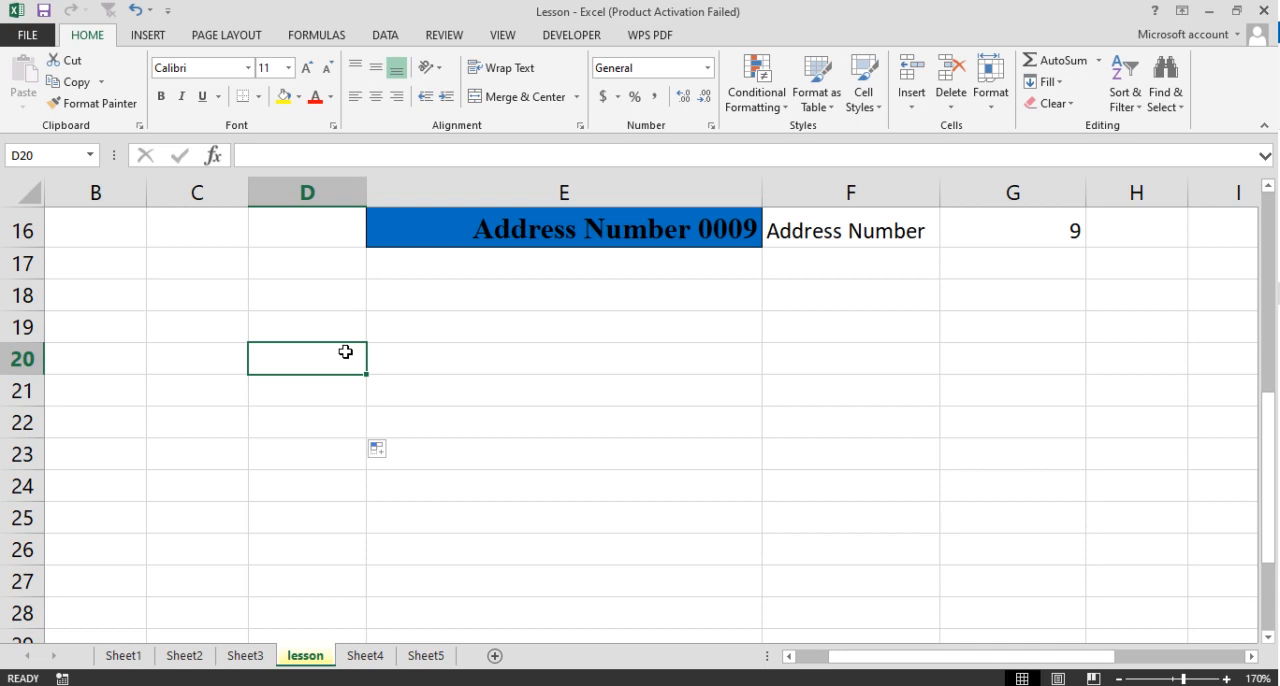
text(T)
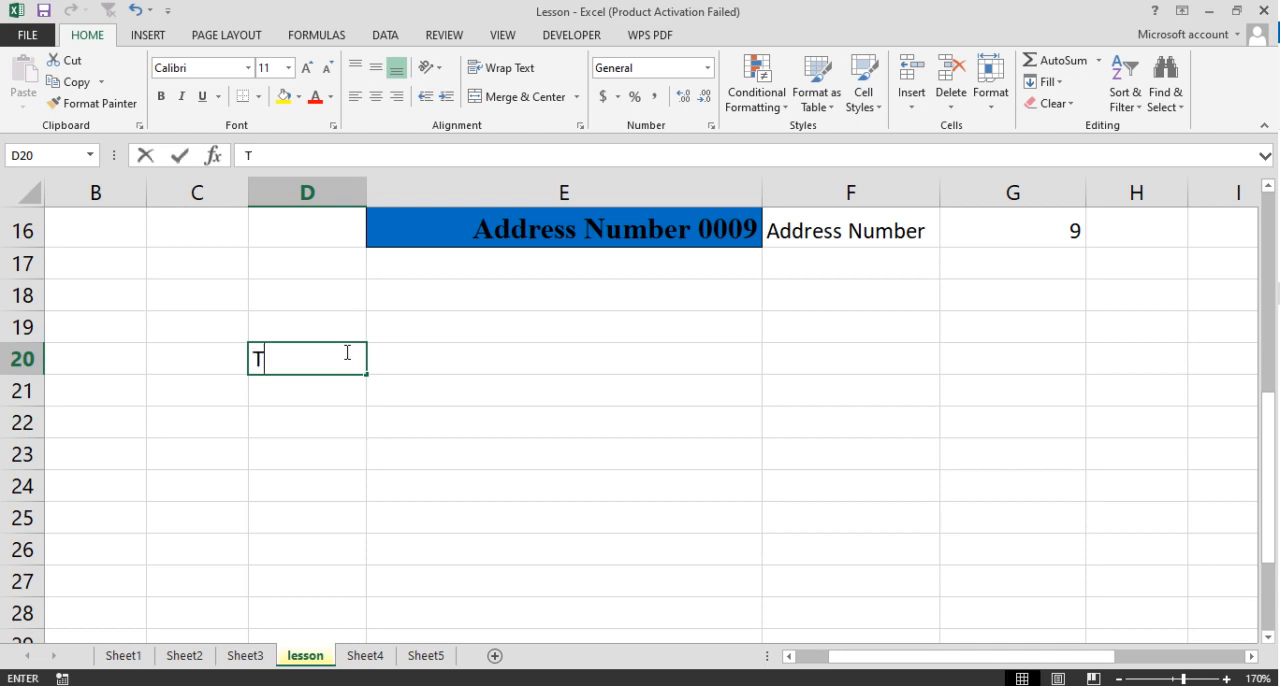
text(his text is to be used accro)
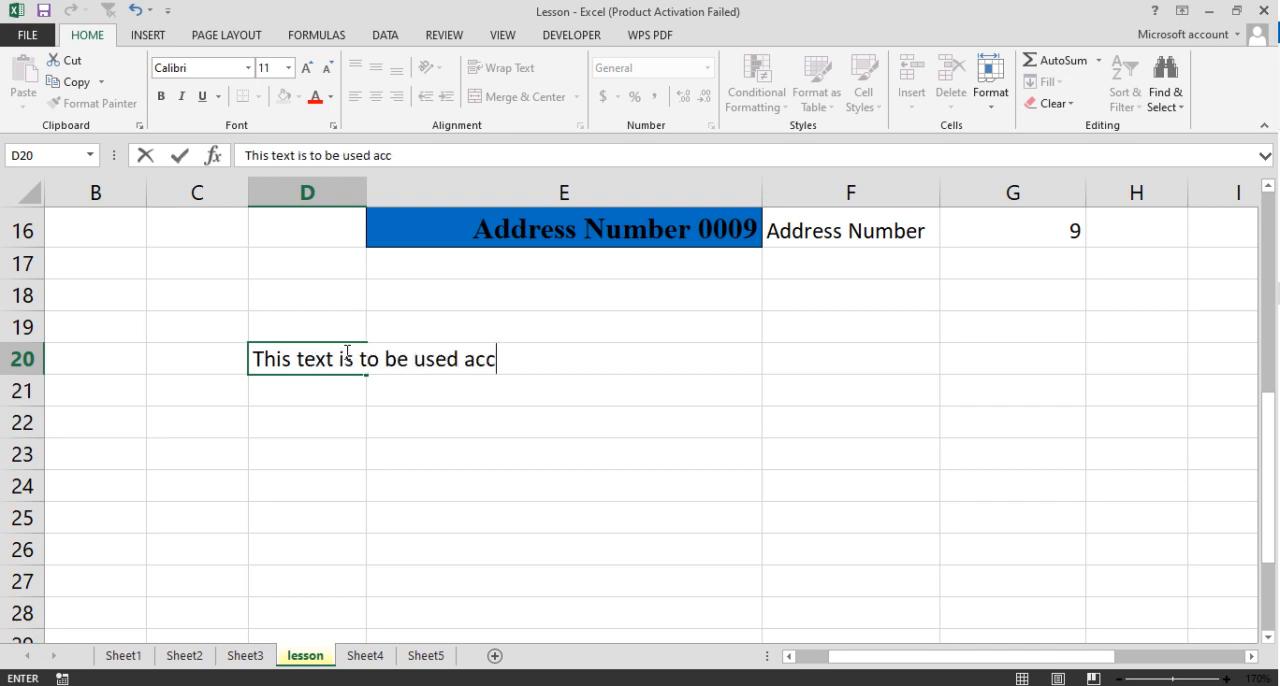
key(BackSpace)
key(BackSpace)
key(BackSpace)
text(ross she)
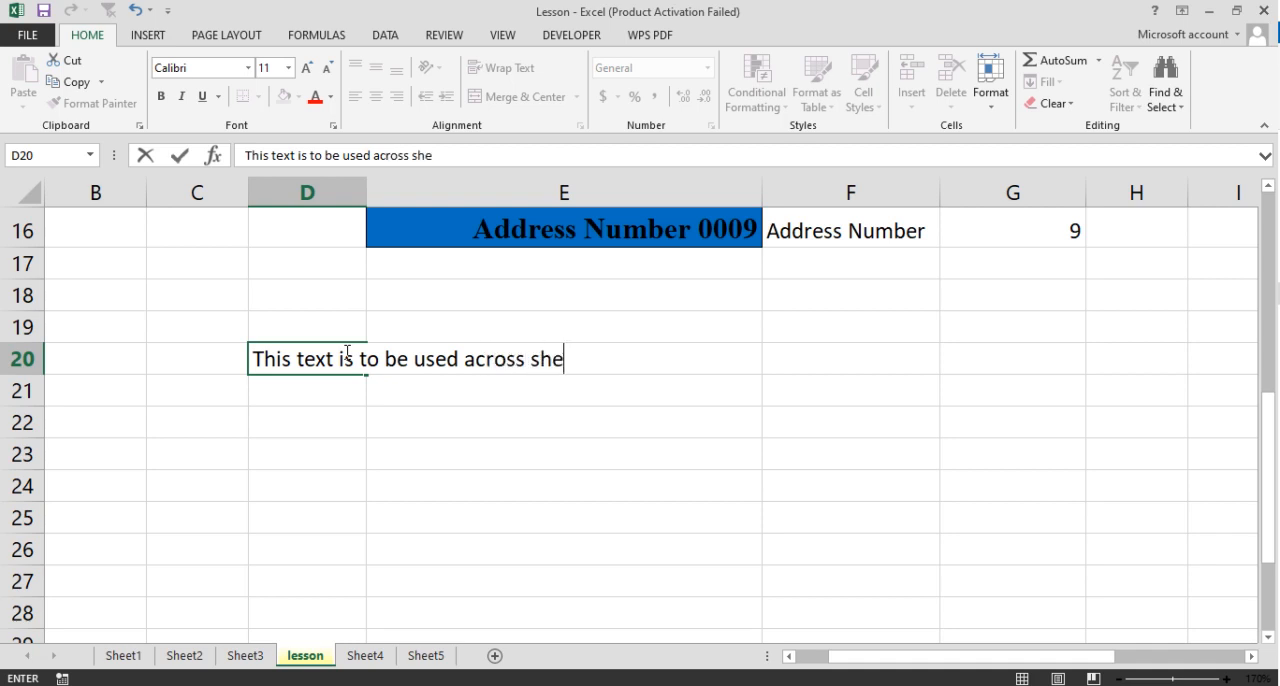
text(ets)
key(Return)
- Enter the text "This is a second text" in cell D21
text(This )
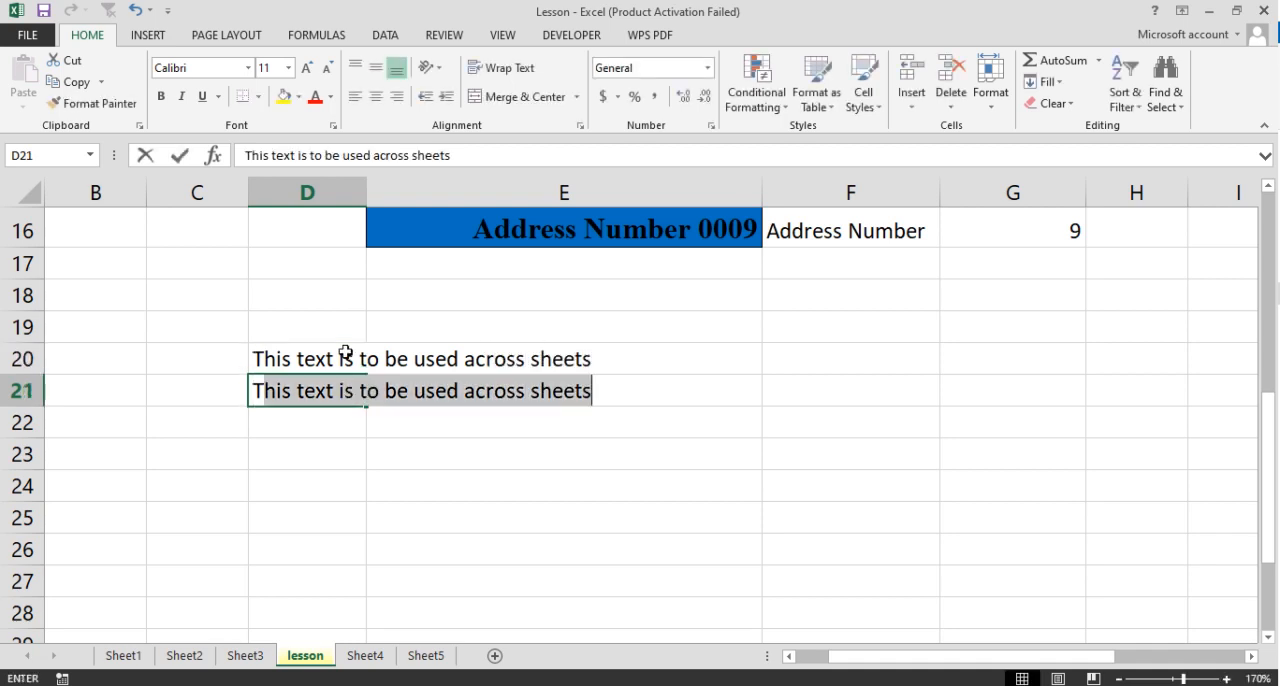
text(is )
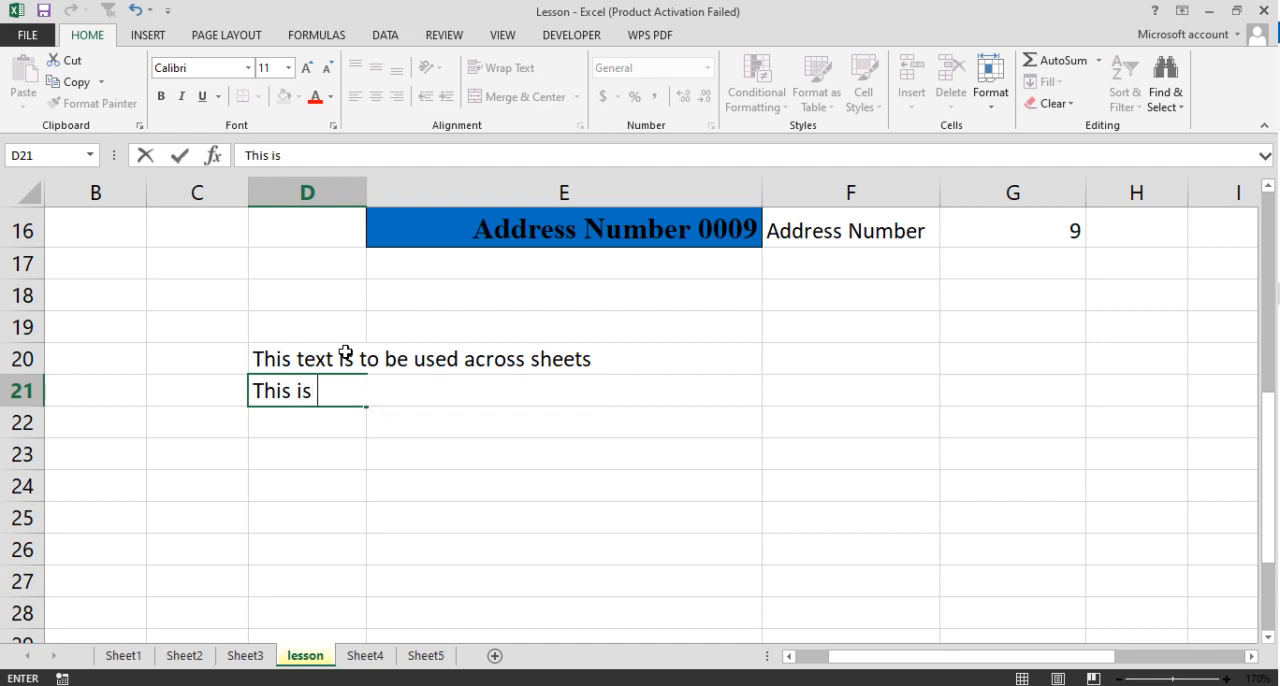
text(a second )
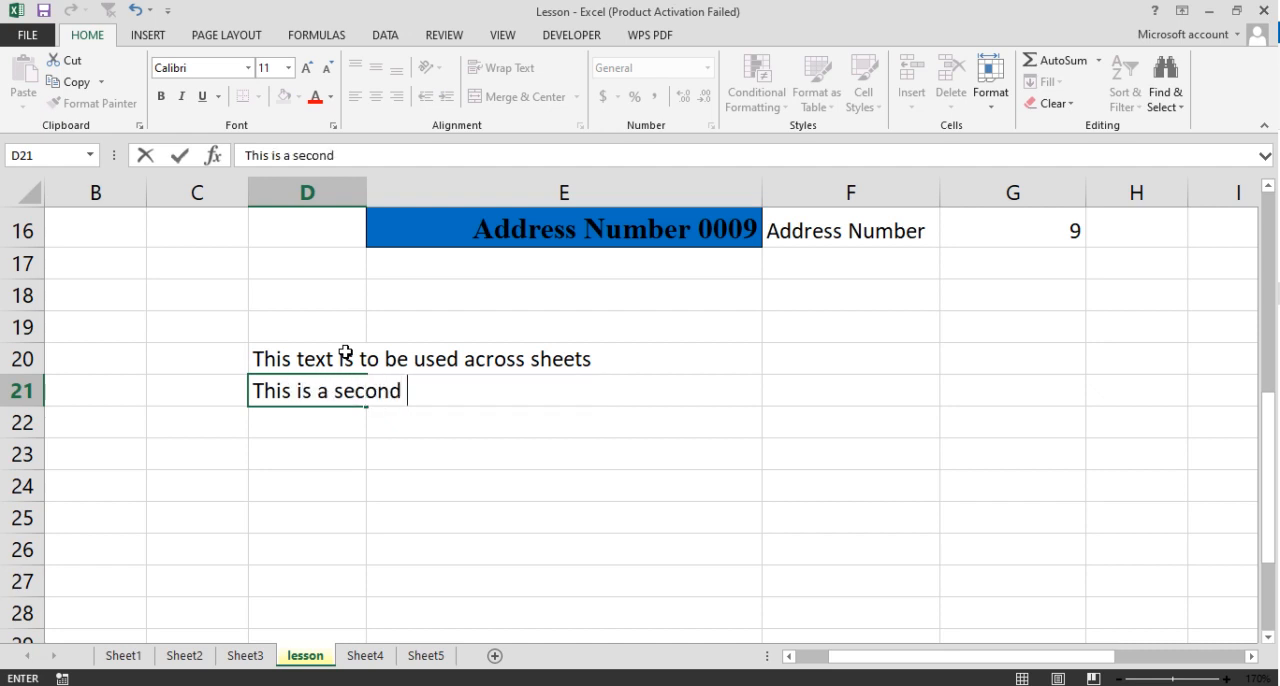
text(text)
key(Return)
- Enter the text "This text is formatted for use with fill across sheets" in cell D22
text(This )
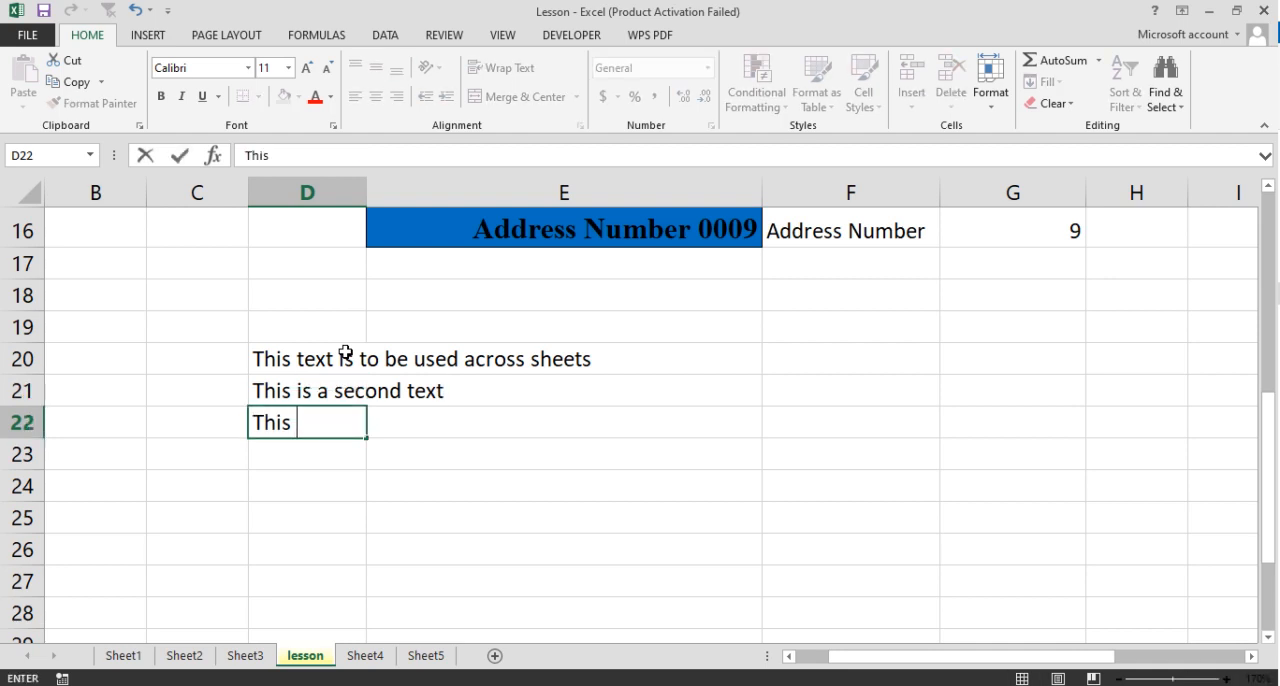
text(text )
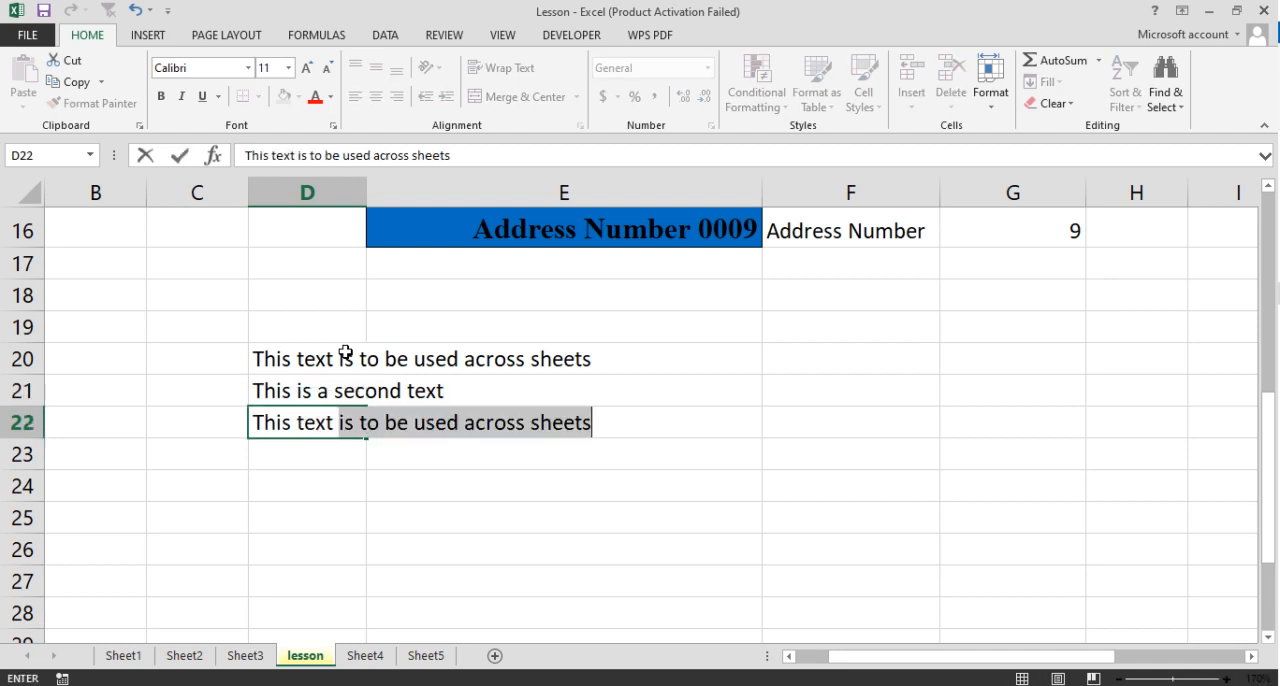
text(is formatted)
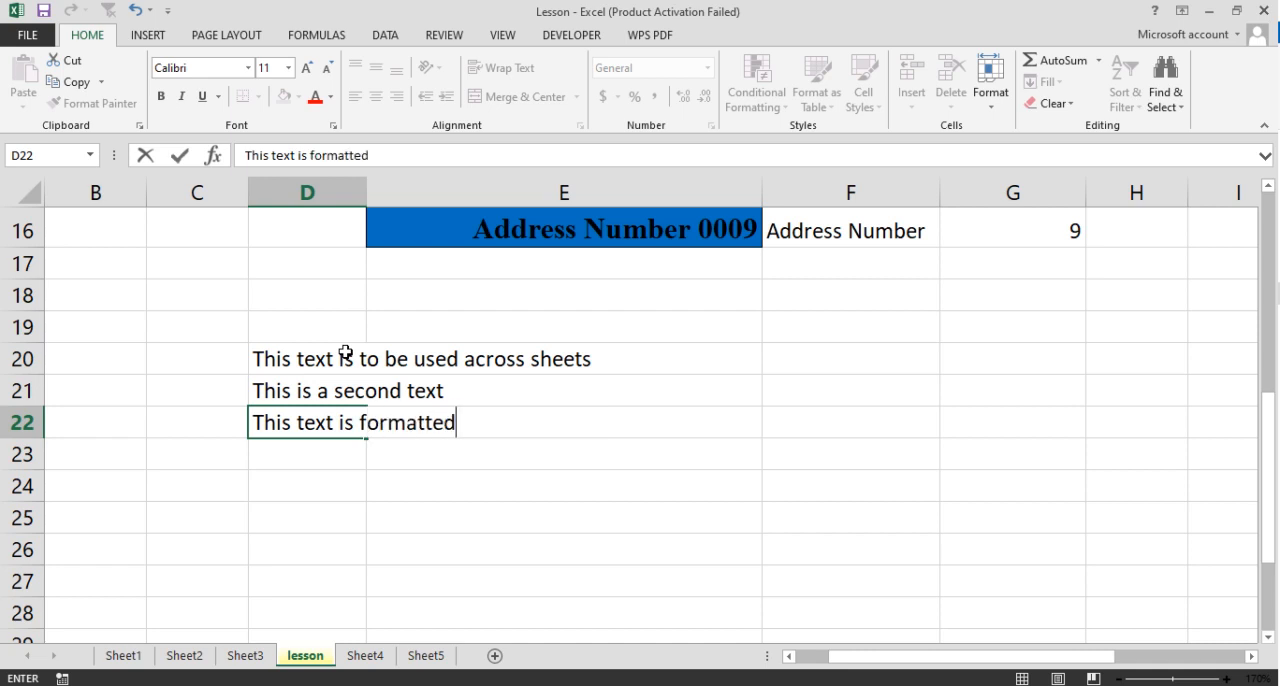
text( for use )
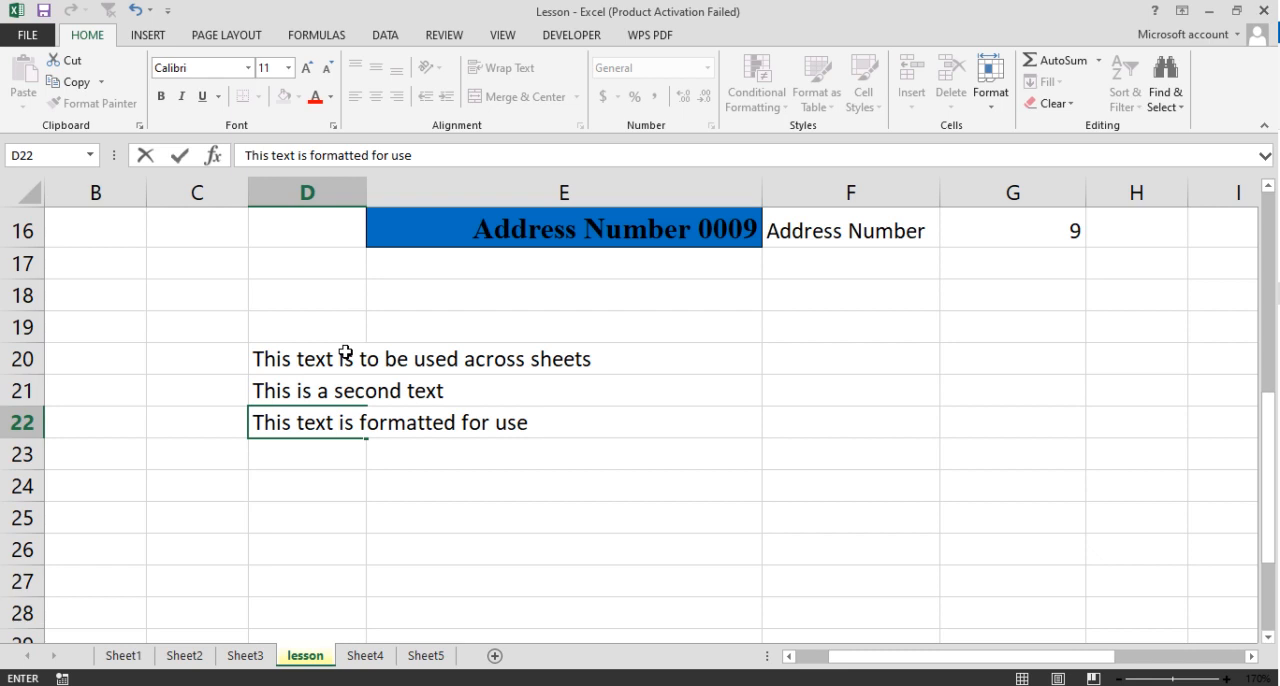
text(with fill)
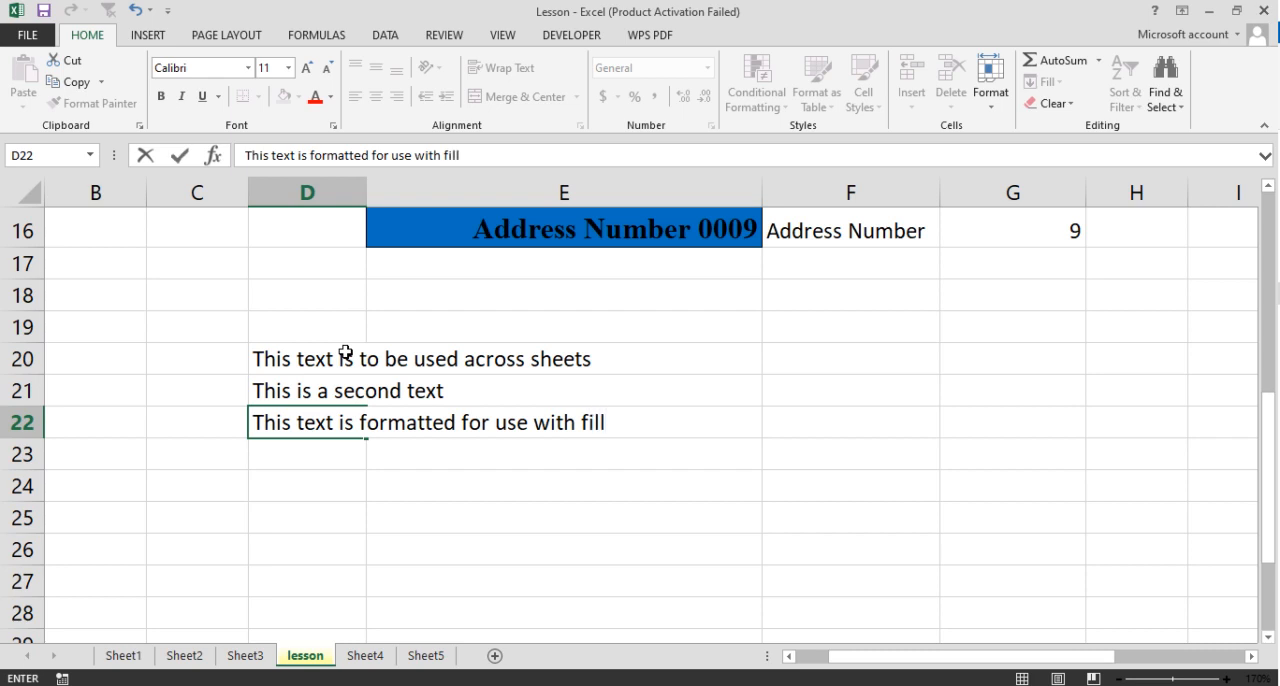
text( across s)
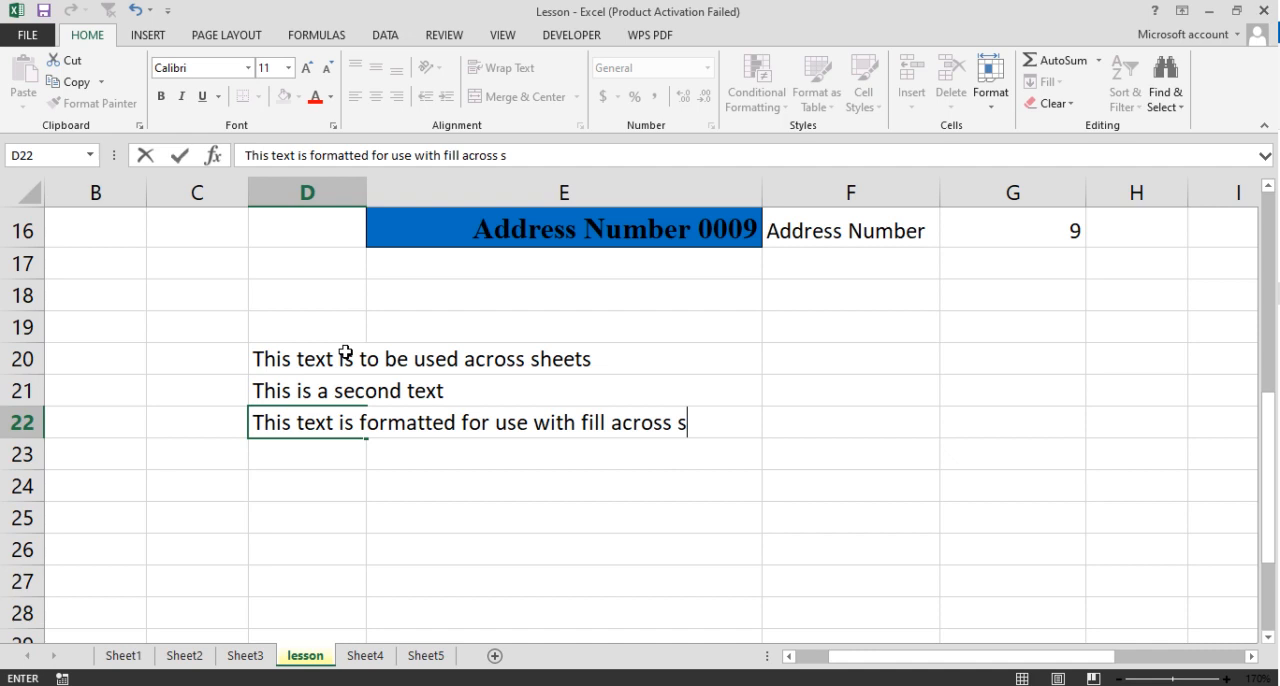
text(heets)
key(Return)
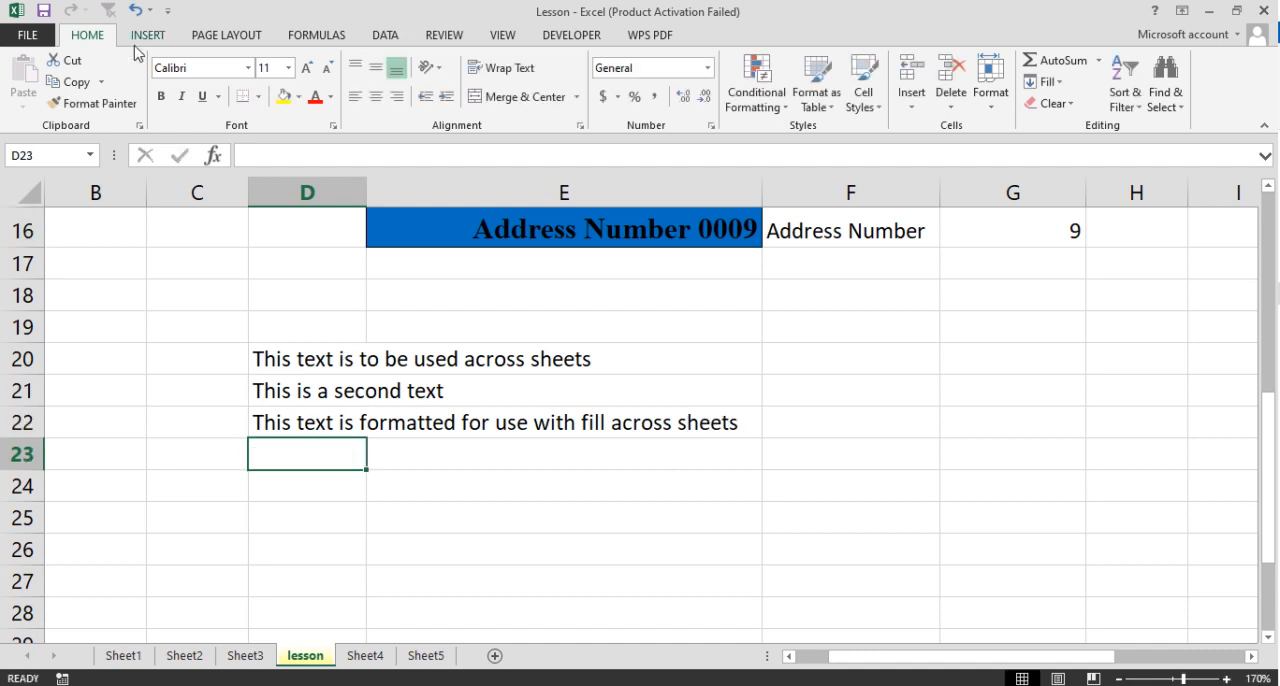
- Format cell D22 with a yellow fill and bold text
click(308, 426)
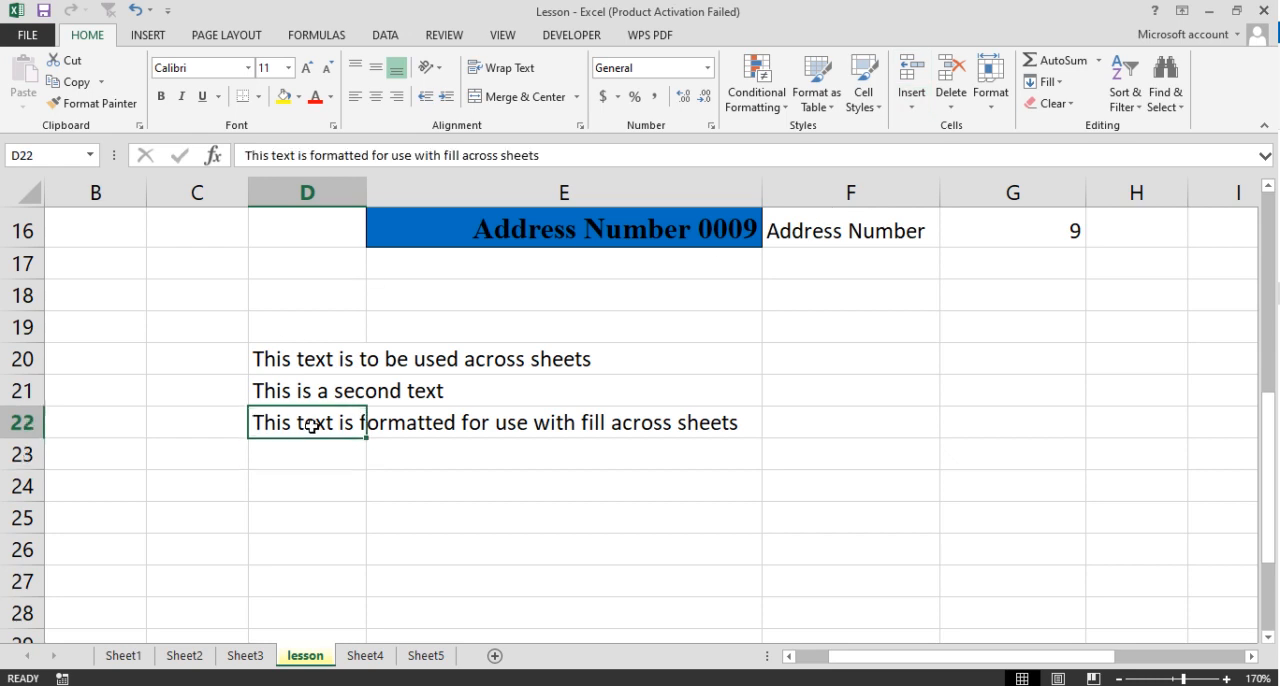
click(284, 97)
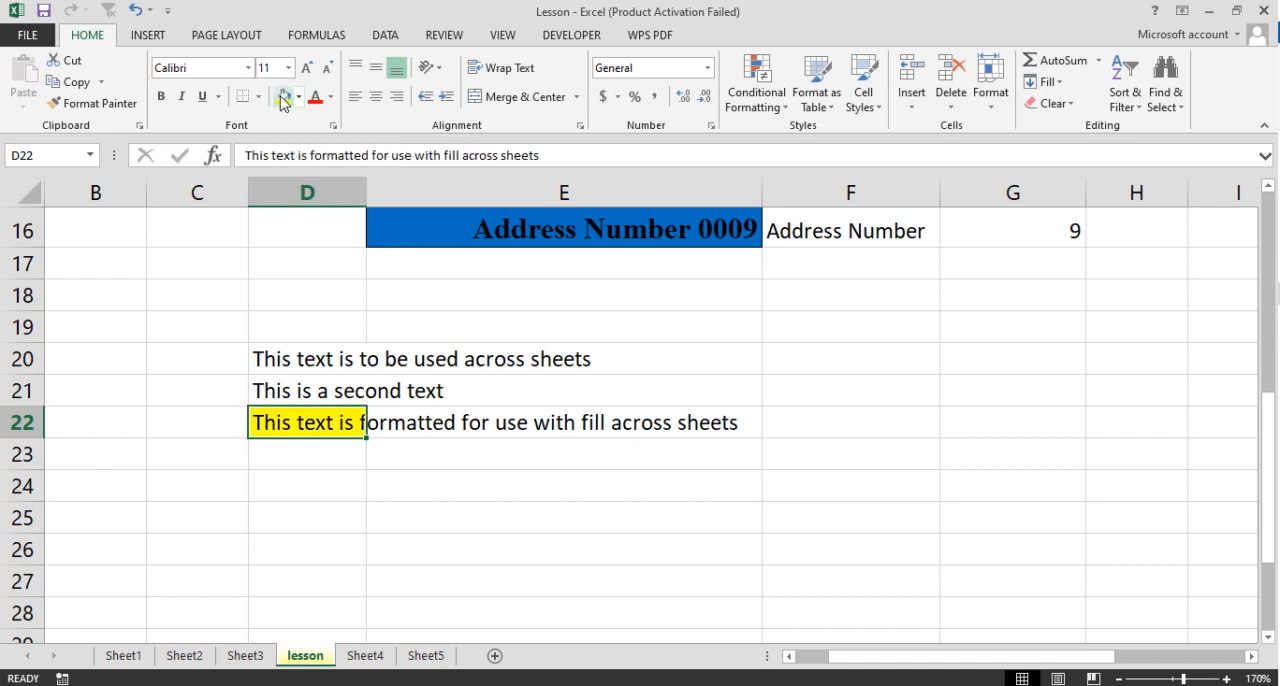
click(331, 97)
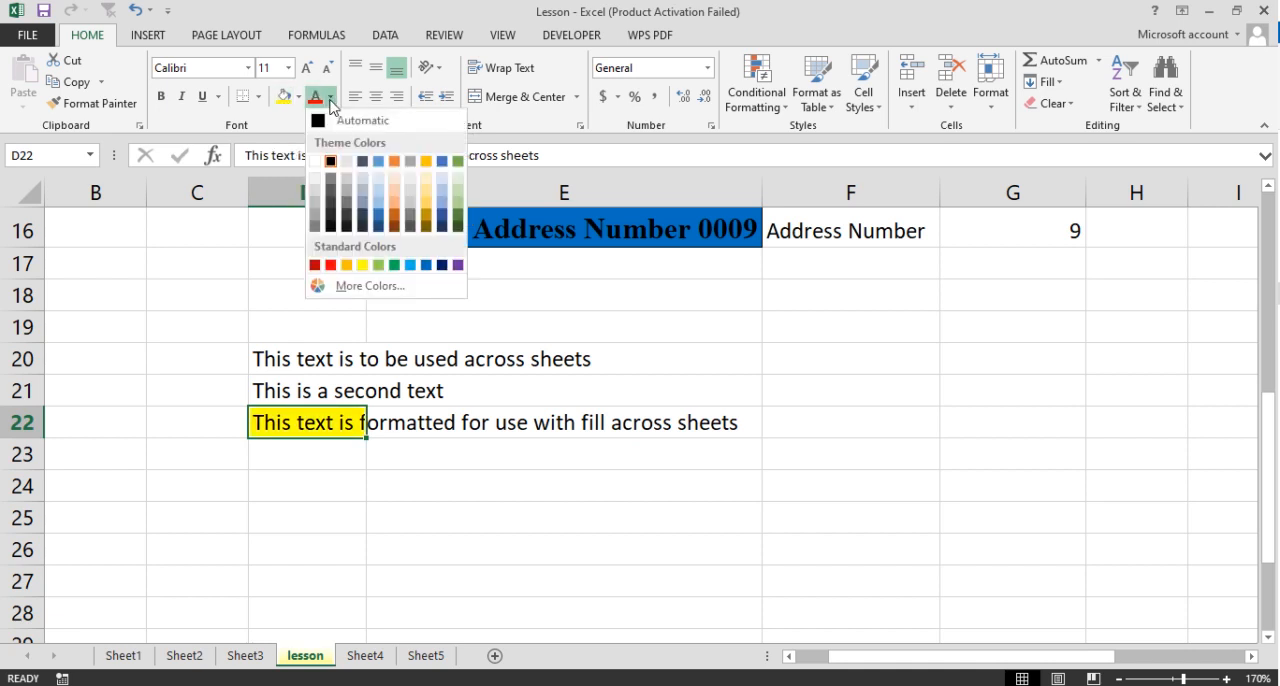
click(277, 125)
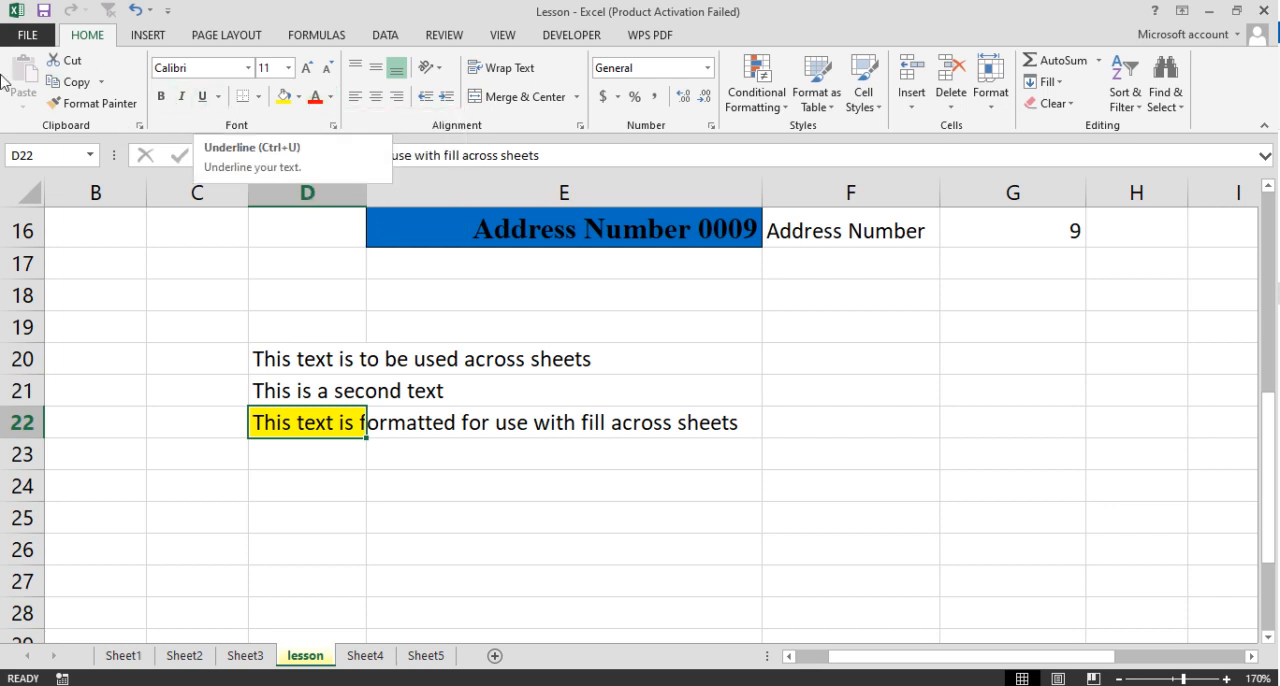
click(160, 97)
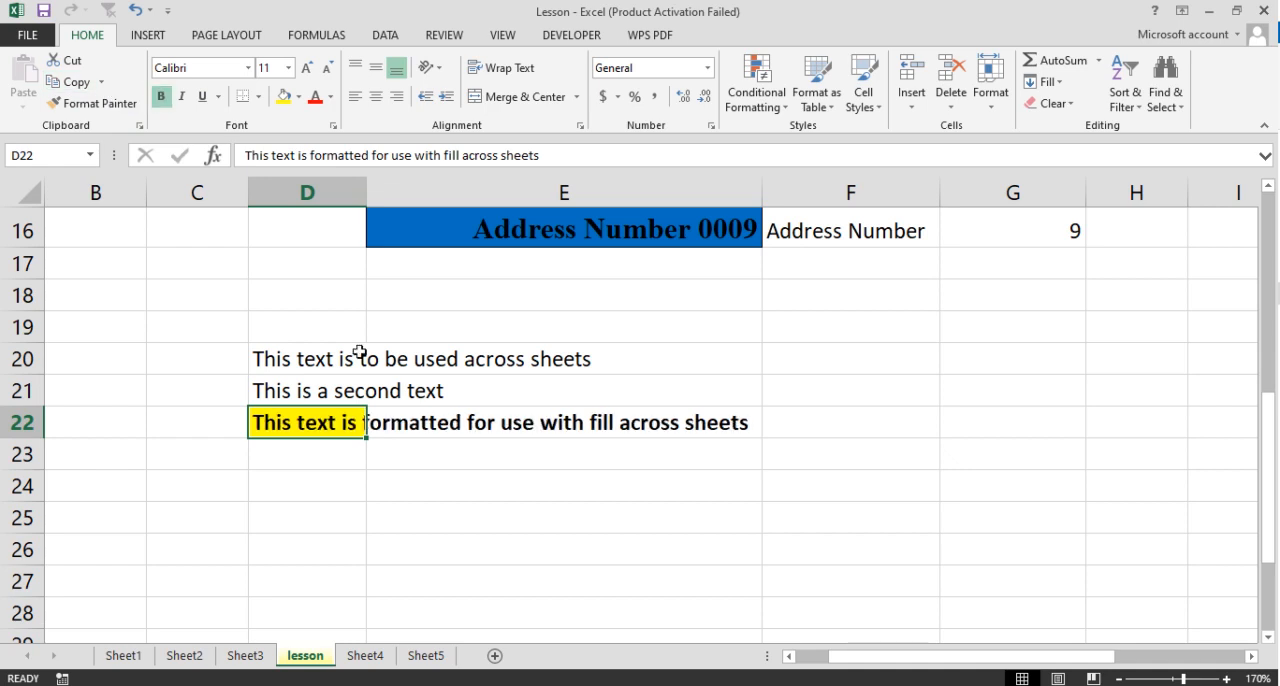
click(478, 462)
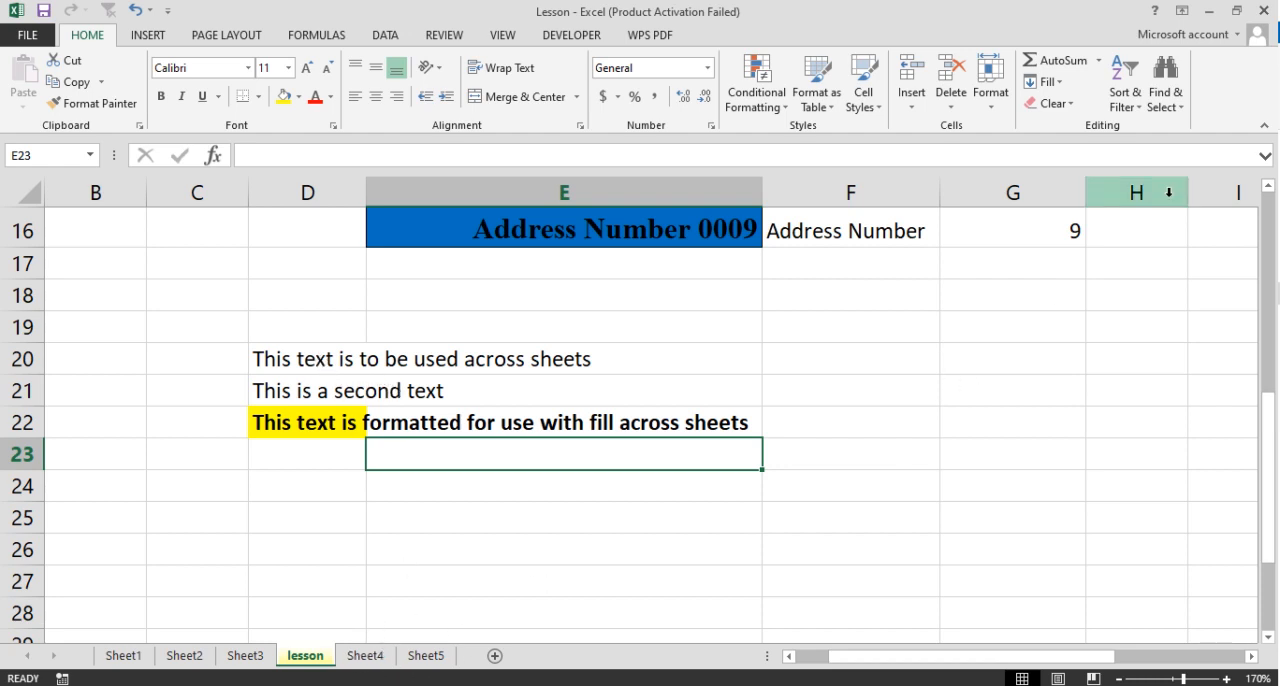
- Group Sheet4 with the lesson sheet for filling across worksheets
click(1059, 88)
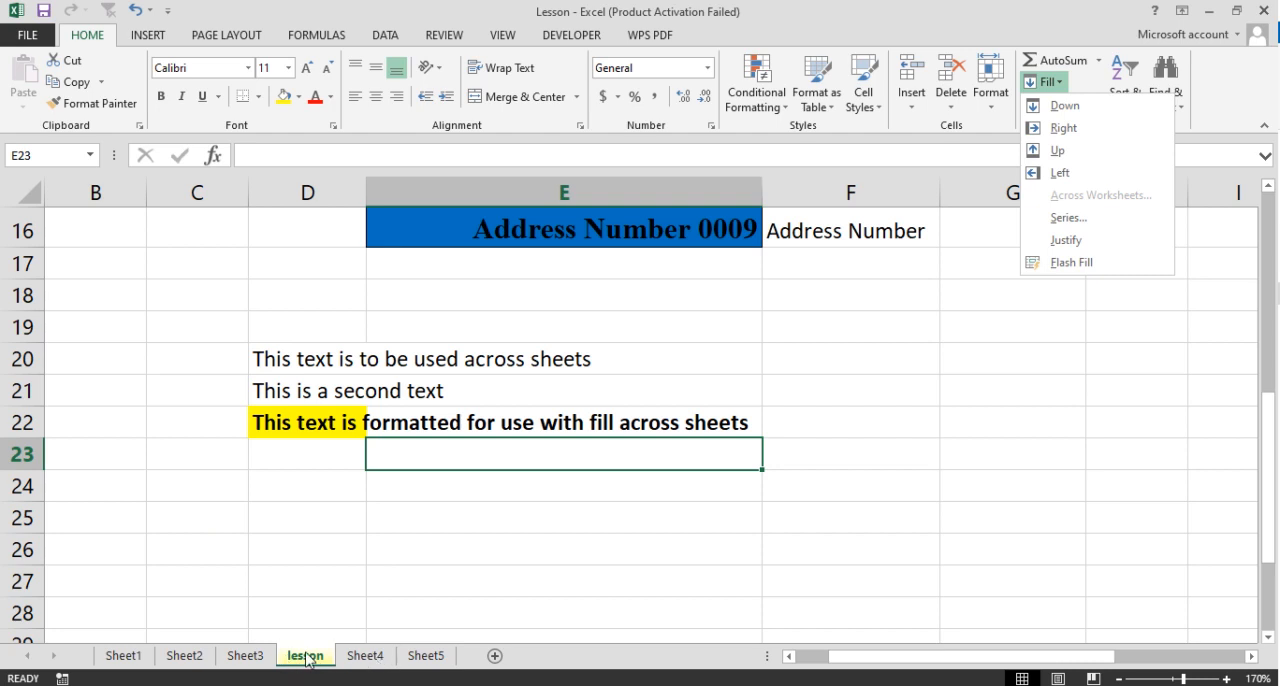
click(376, 662)
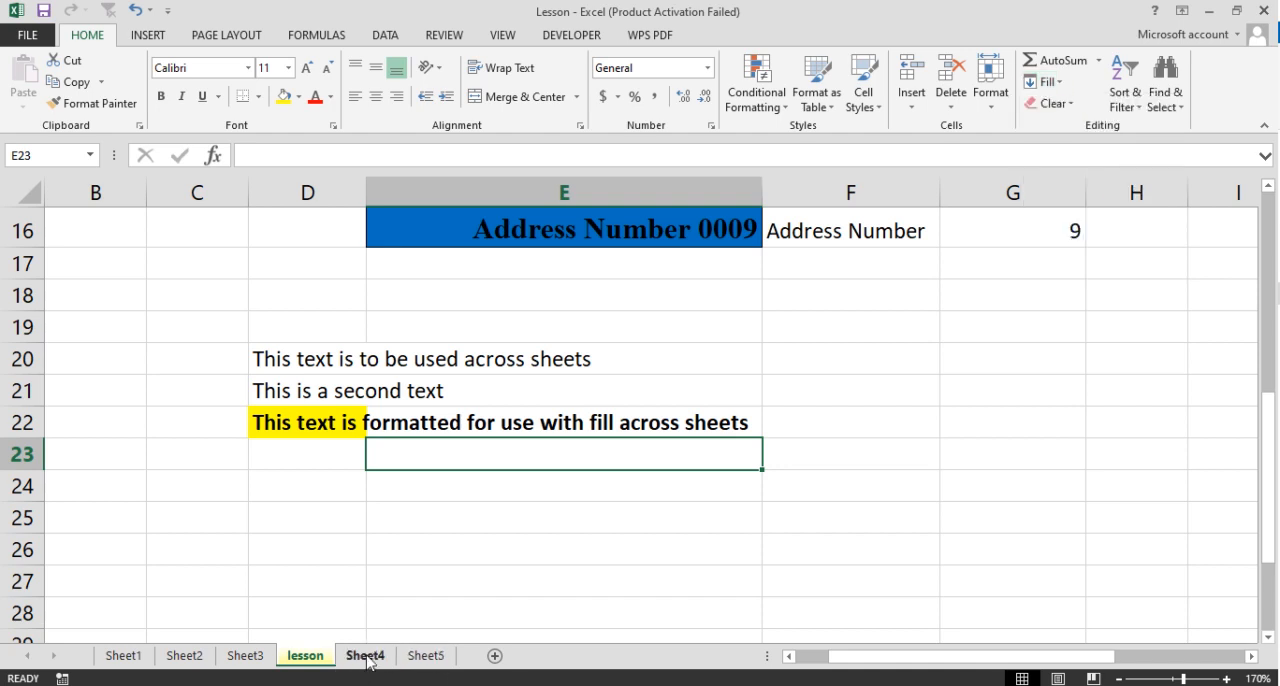
ctrl+click(366, 660)
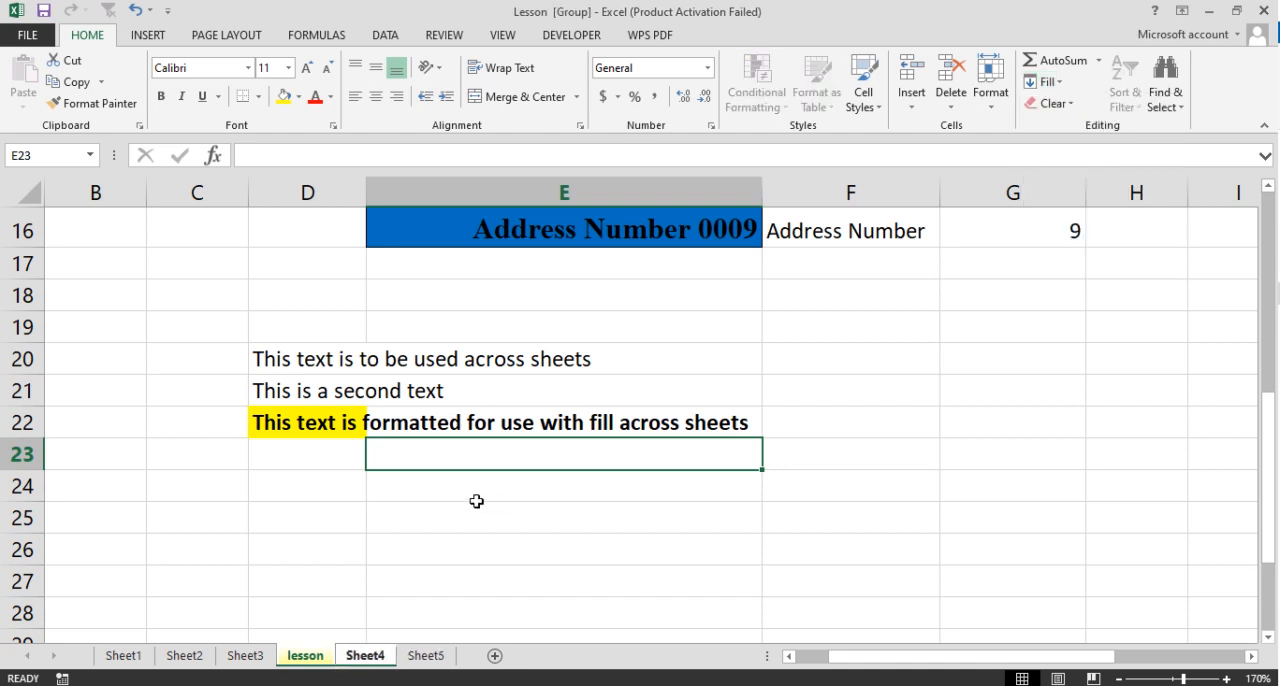
- Fill cell D20 across the grouped worksheets using the All option
click(306, 360)
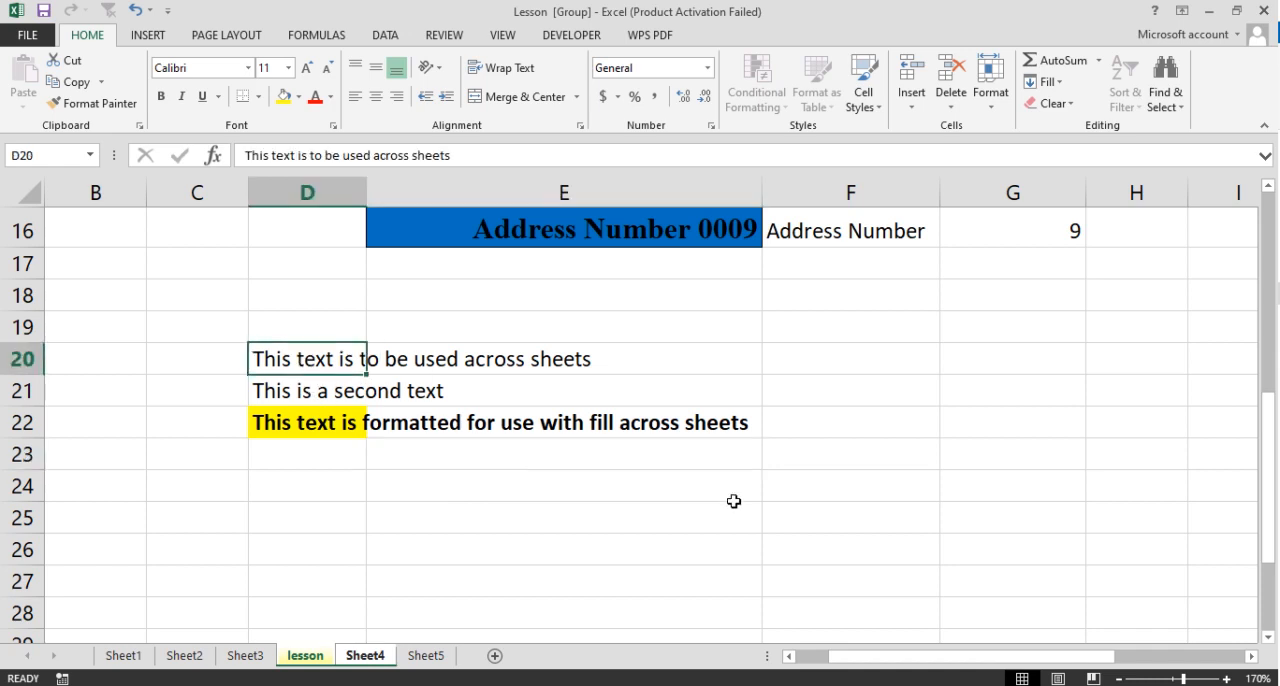
click(1057, 91)
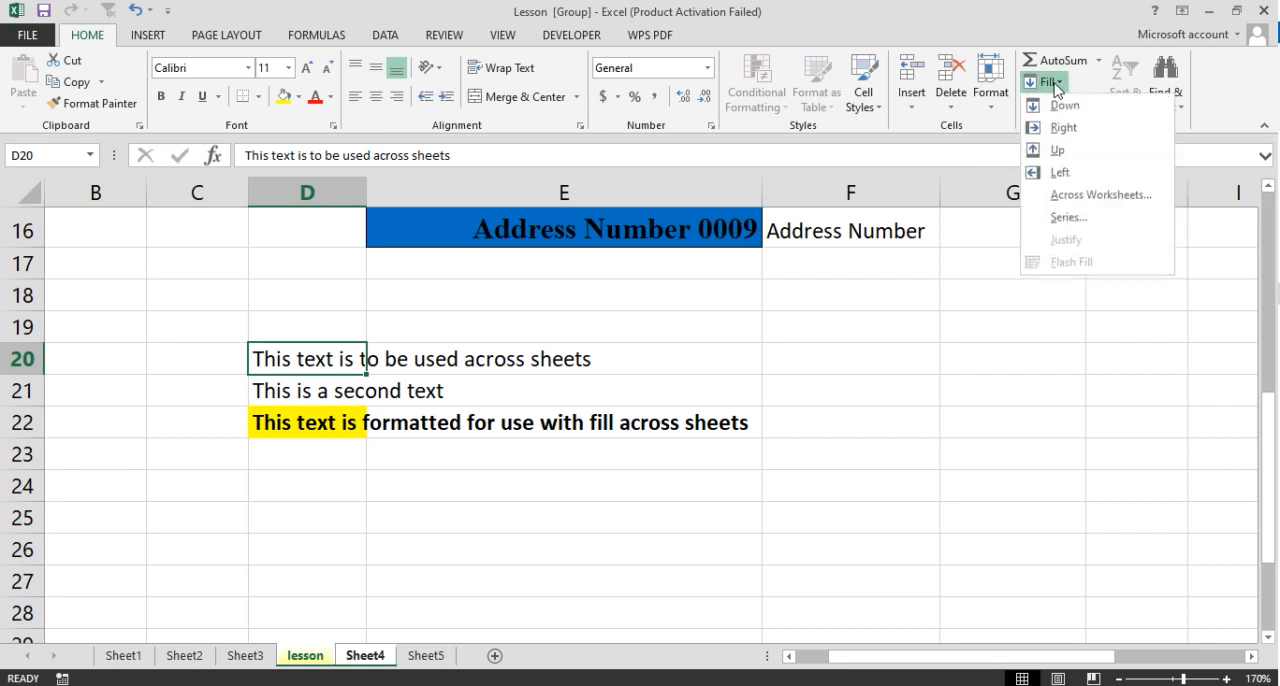
click(1096, 196)
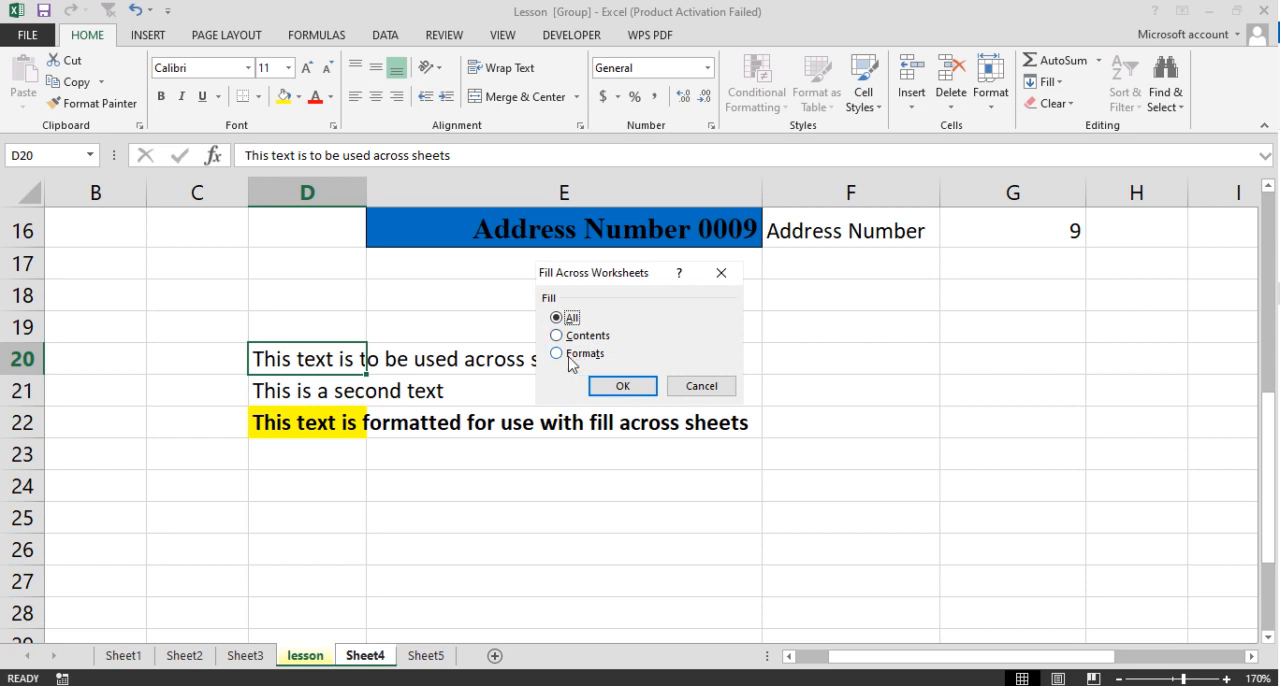
click(622, 385)
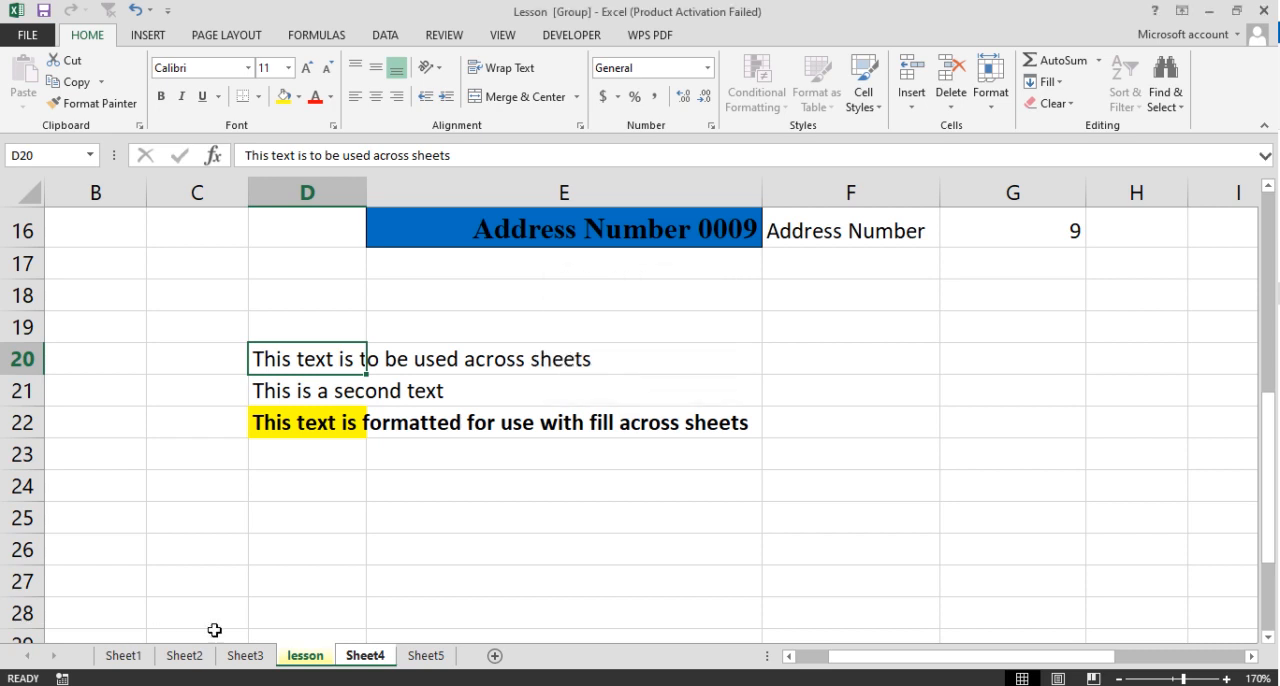
- Check Sheet4 for the text filled into cell D20, and return to cell D21 on the lesson sheet
click(360, 658)
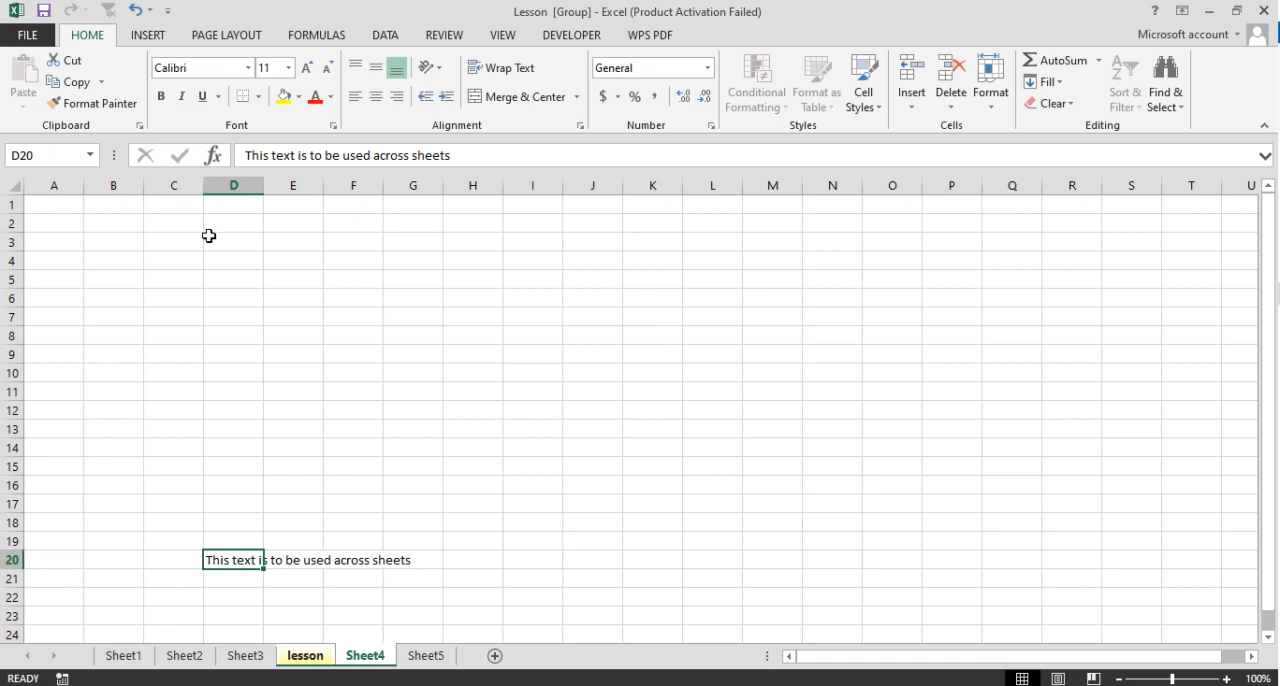
scroll(150, 488, down, 3)
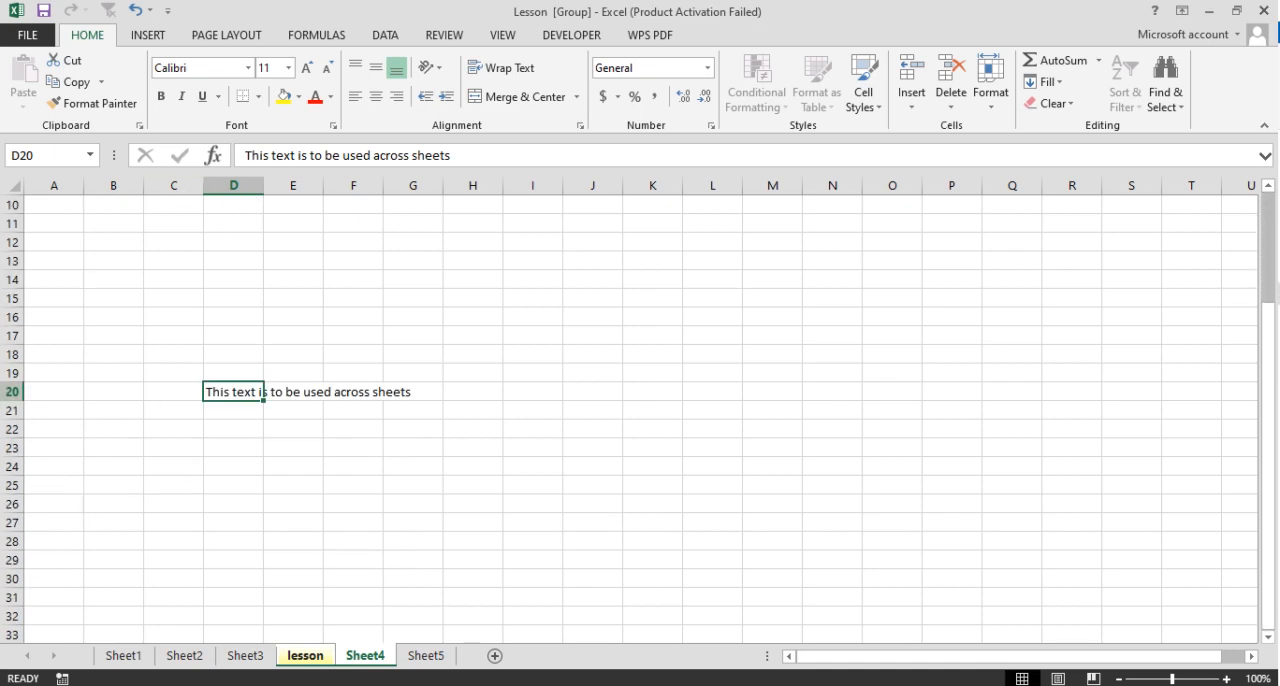
click(310, 658)
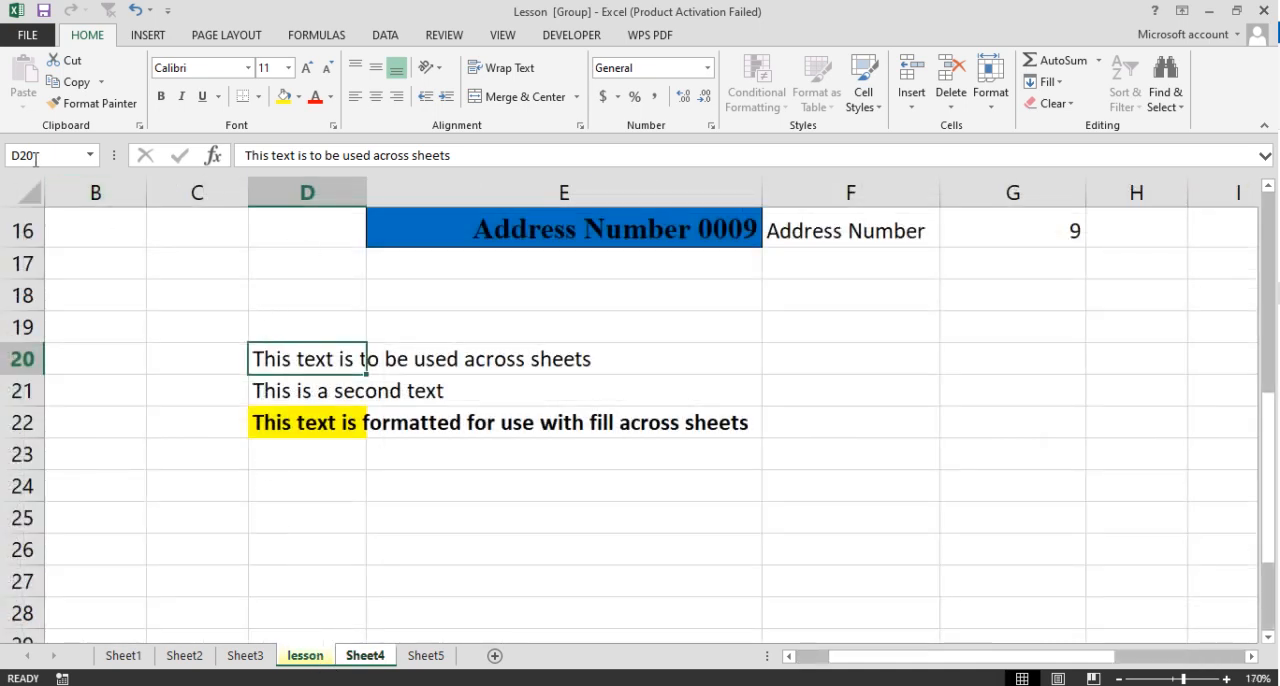
click(310, 398)
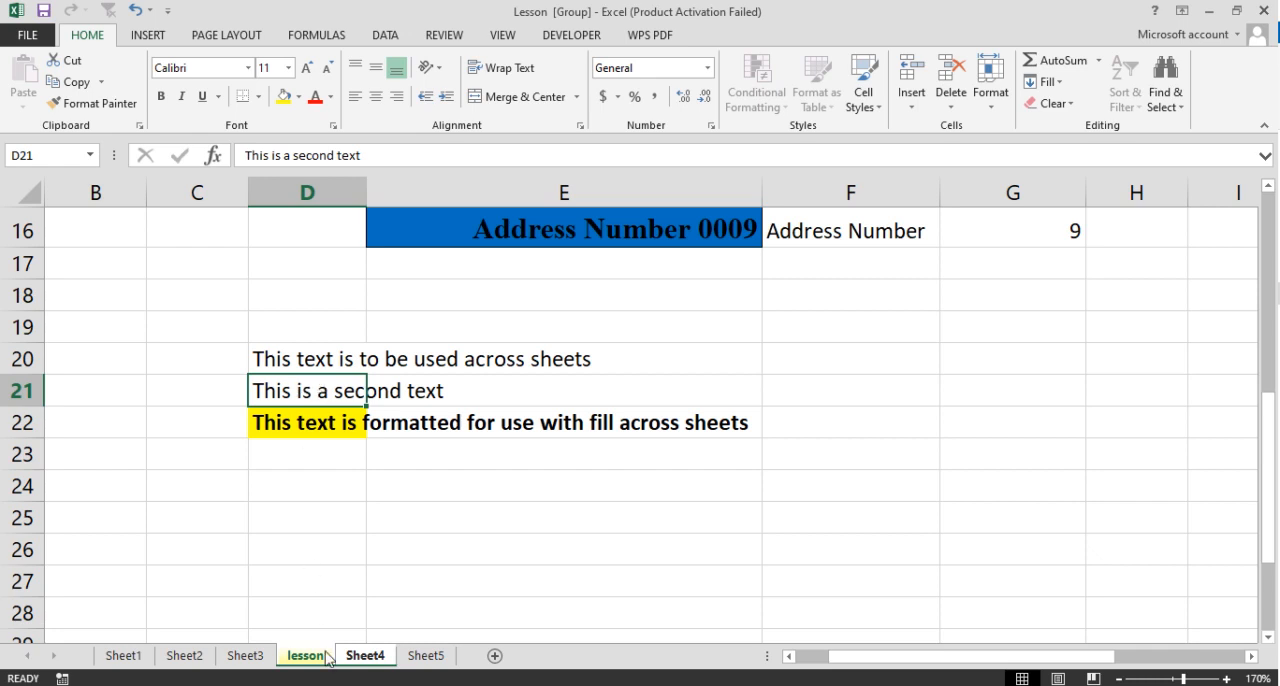
- Ungroup the lesson sheet and Sheet4, and return to the lesson sheet alone
click(245, 656)
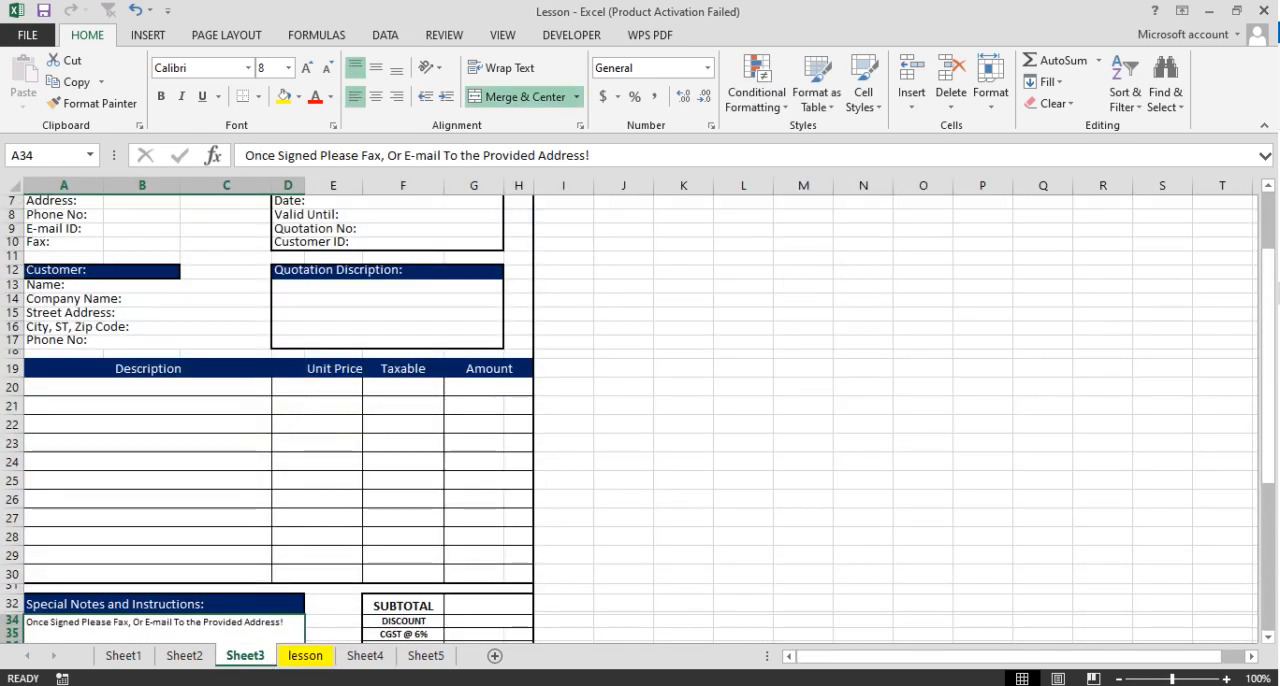
click(368, 655)
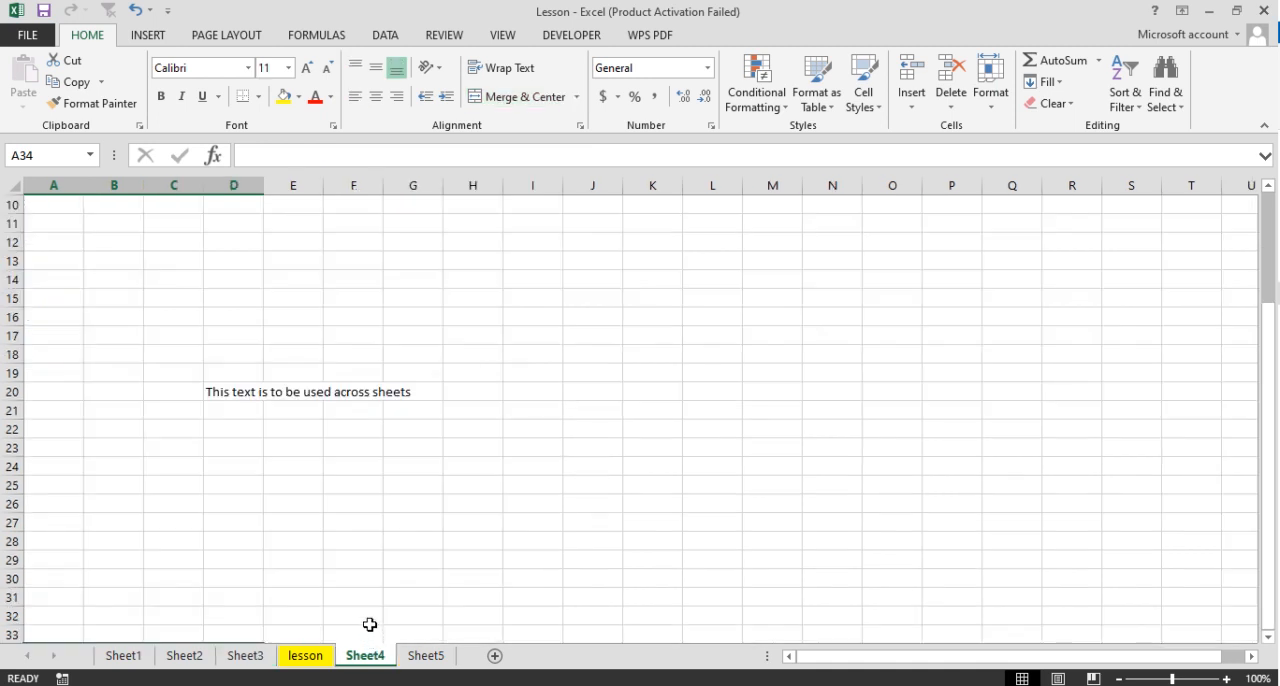
click(308, 660)
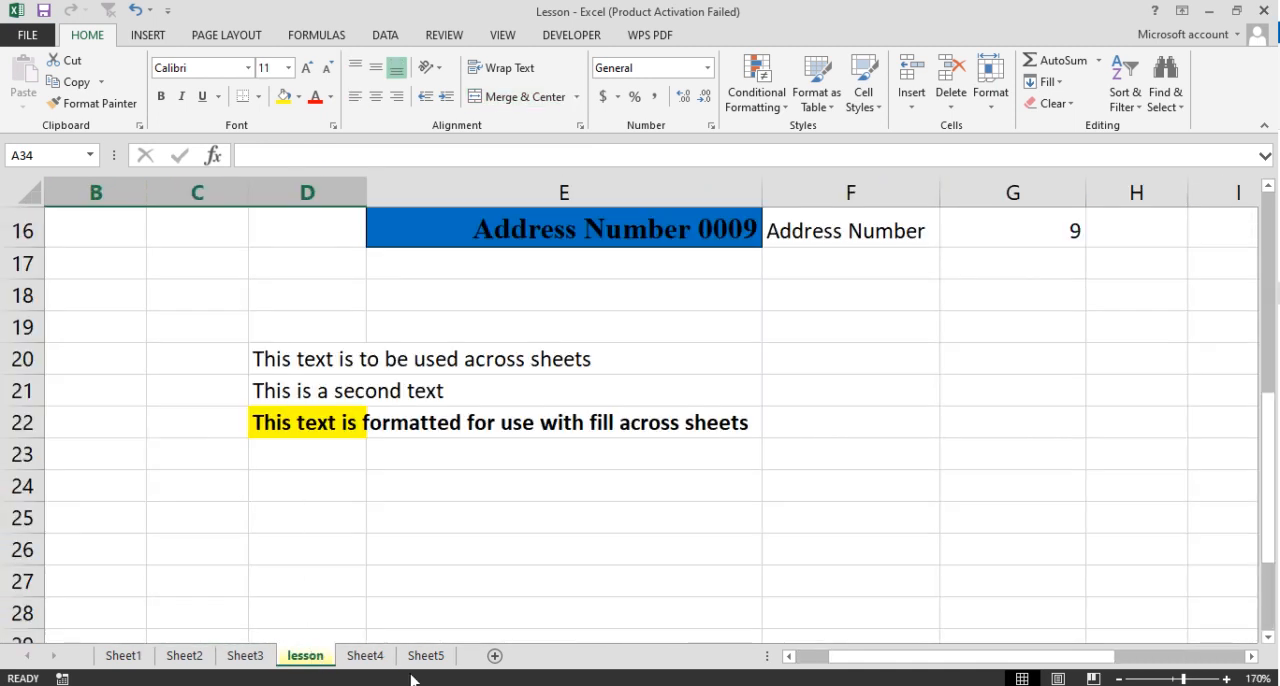
- Format cell D21 on the lesson sheet with a standard blue fill, bold and italic
click(314, 396)
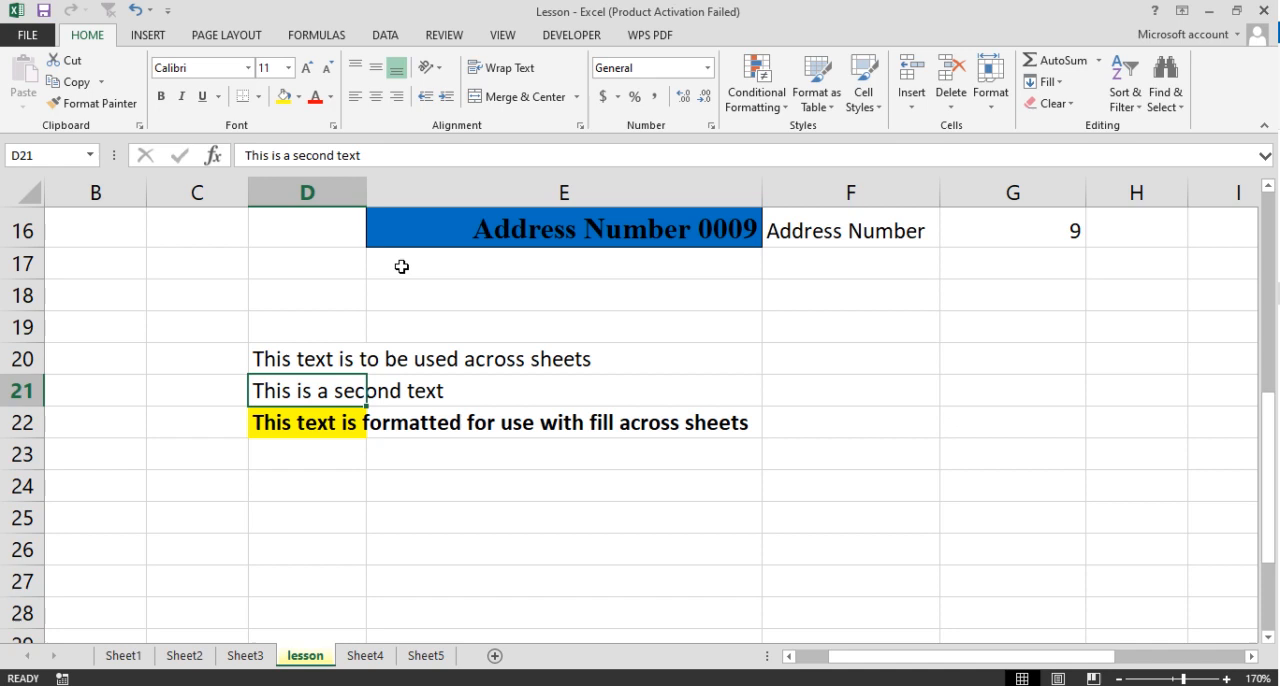
click(299, 97)
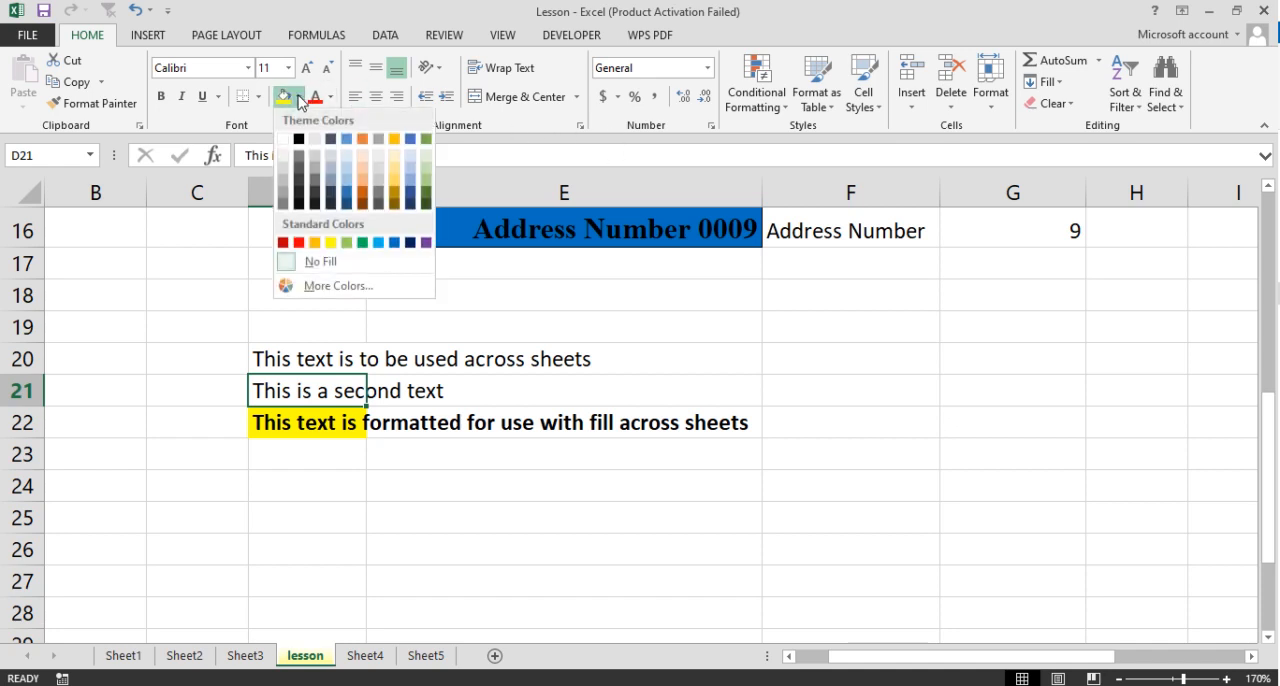
click(396, 243)
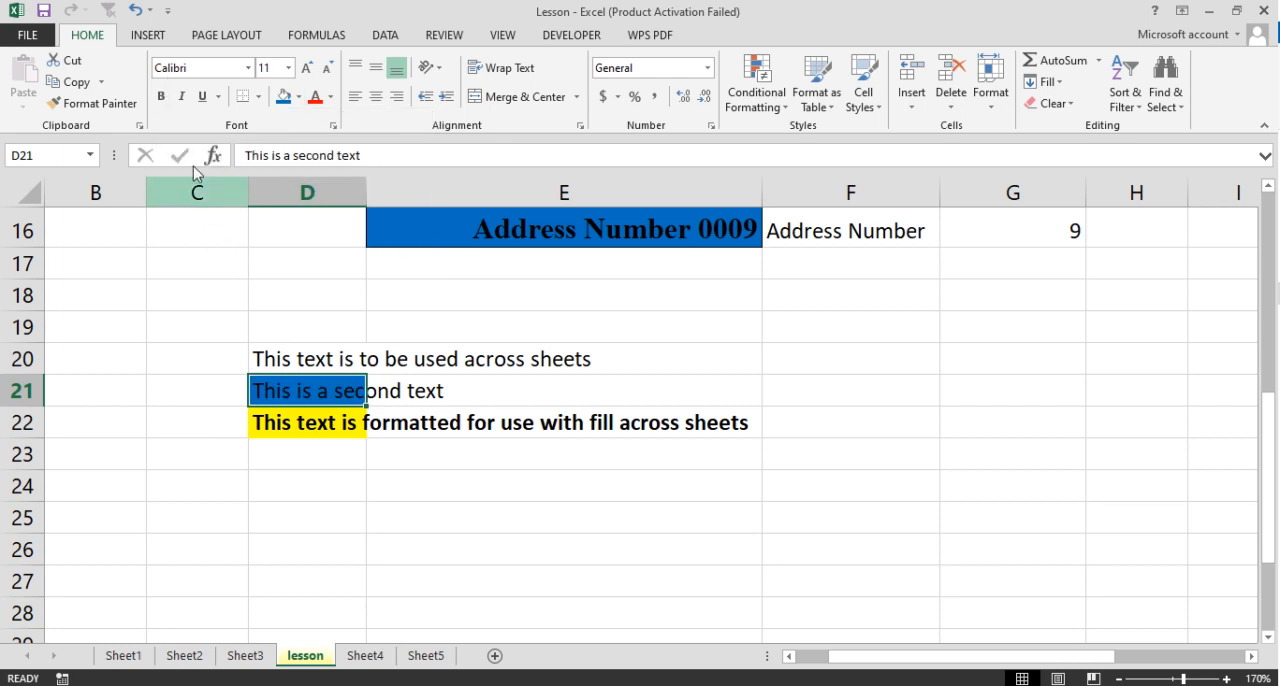
click(161, 97)
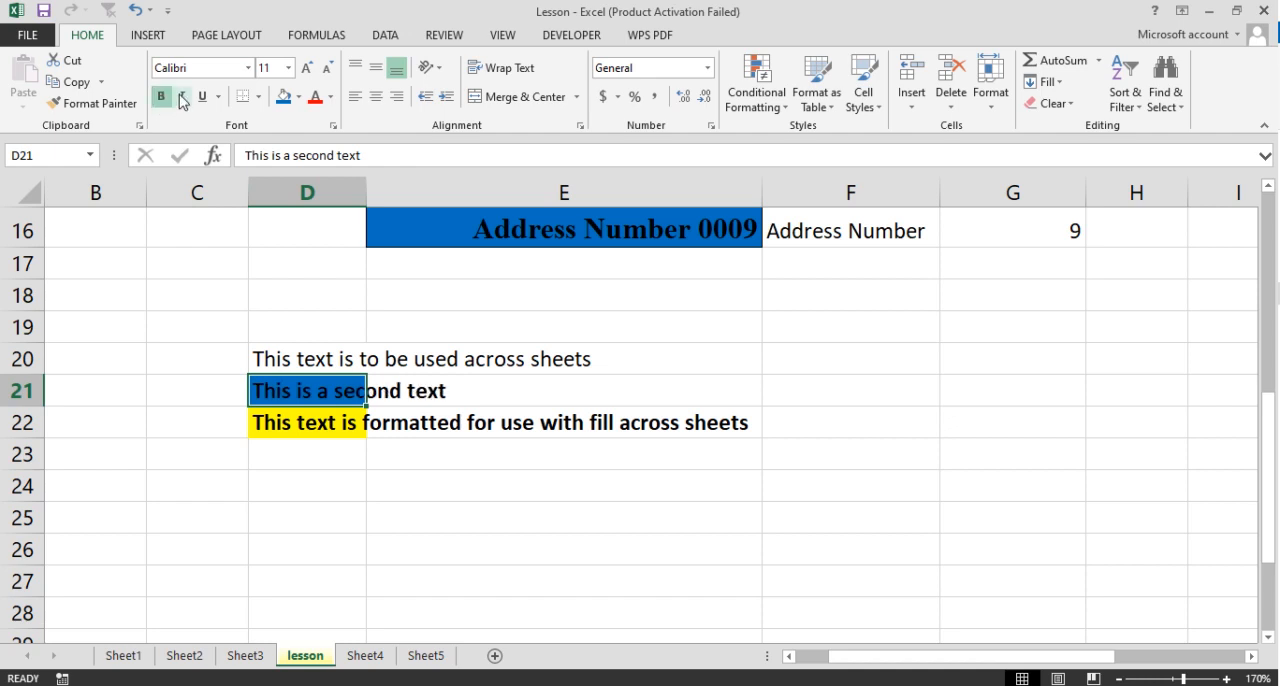
click(184, 101)
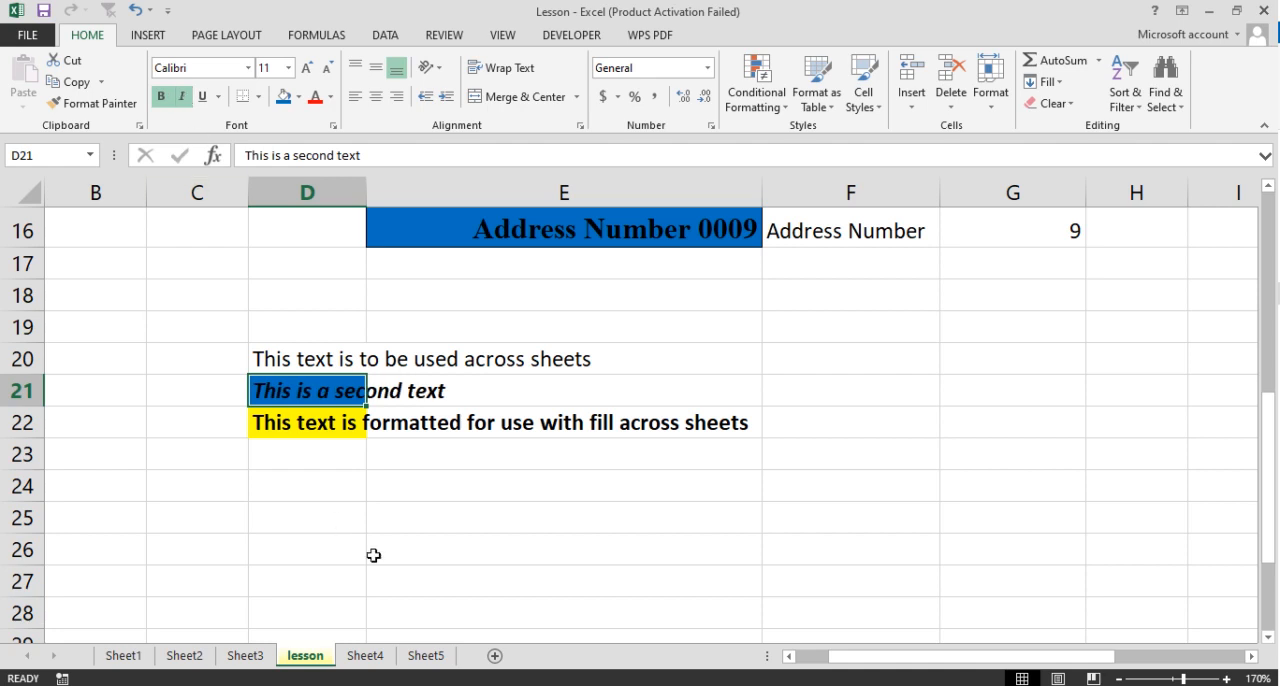
- Group Sheet4 with the lesson sheet and fill cell D21 across the worksheets using the Contents option
ctrl+click(375, 659)
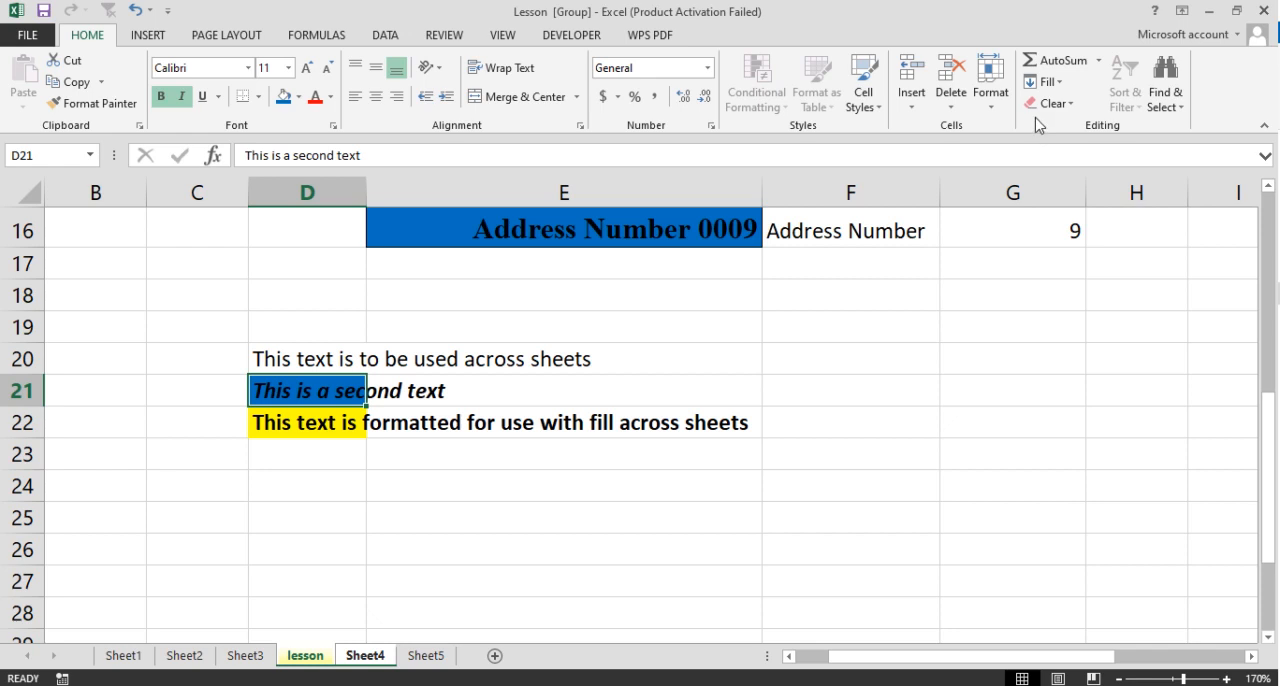
click(1049, 84)
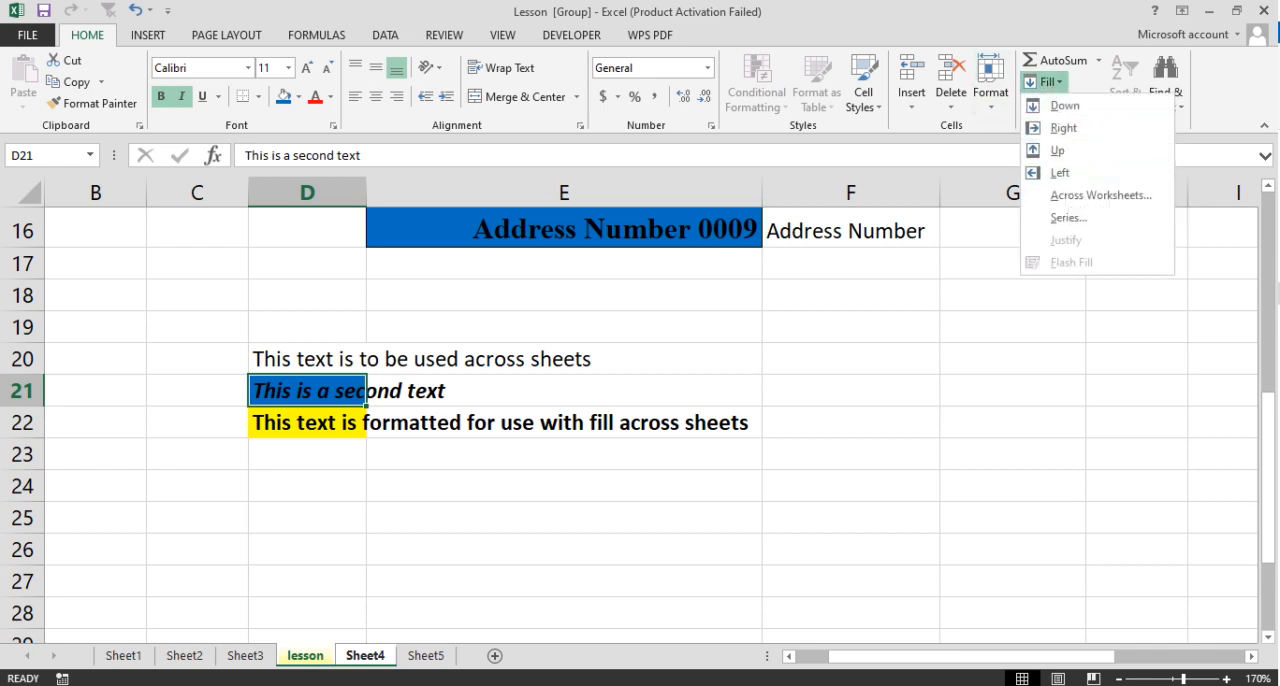
click(1112, 197)
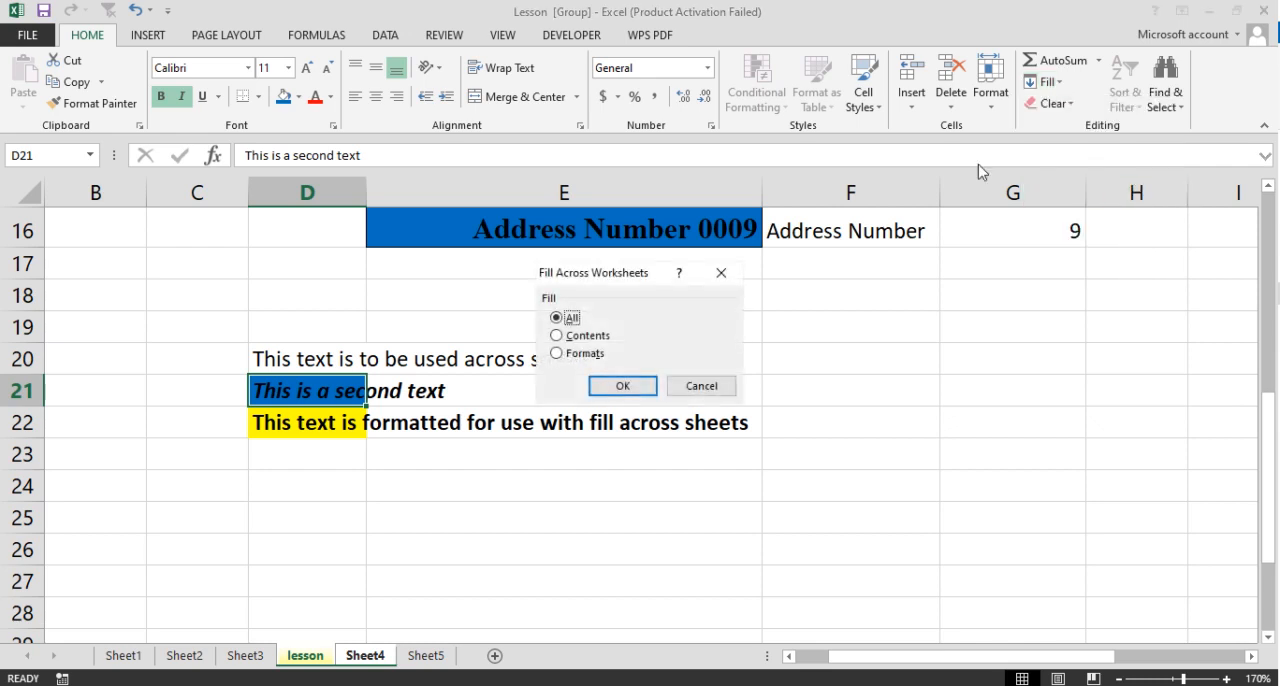
click(590, 339)
click(619, 387)
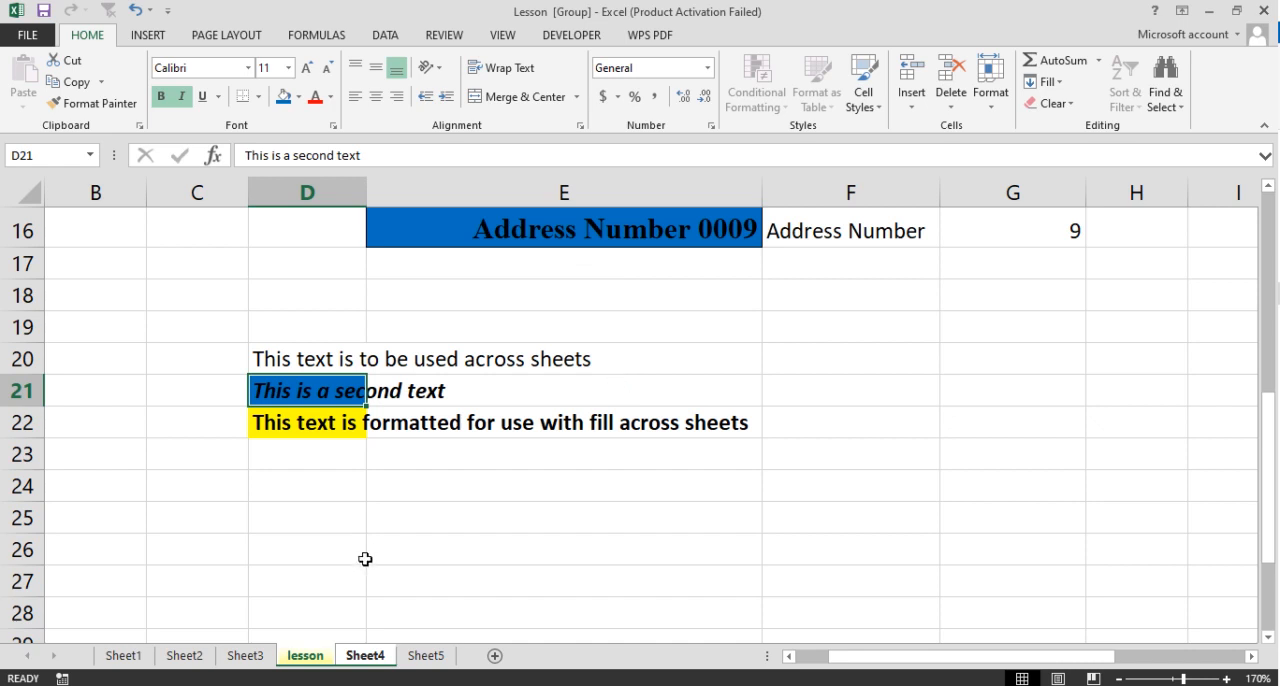
- Check cell D21 on Sheet4, and ungroup the sheets to return to the lesson sheet alone
click(367, 656)
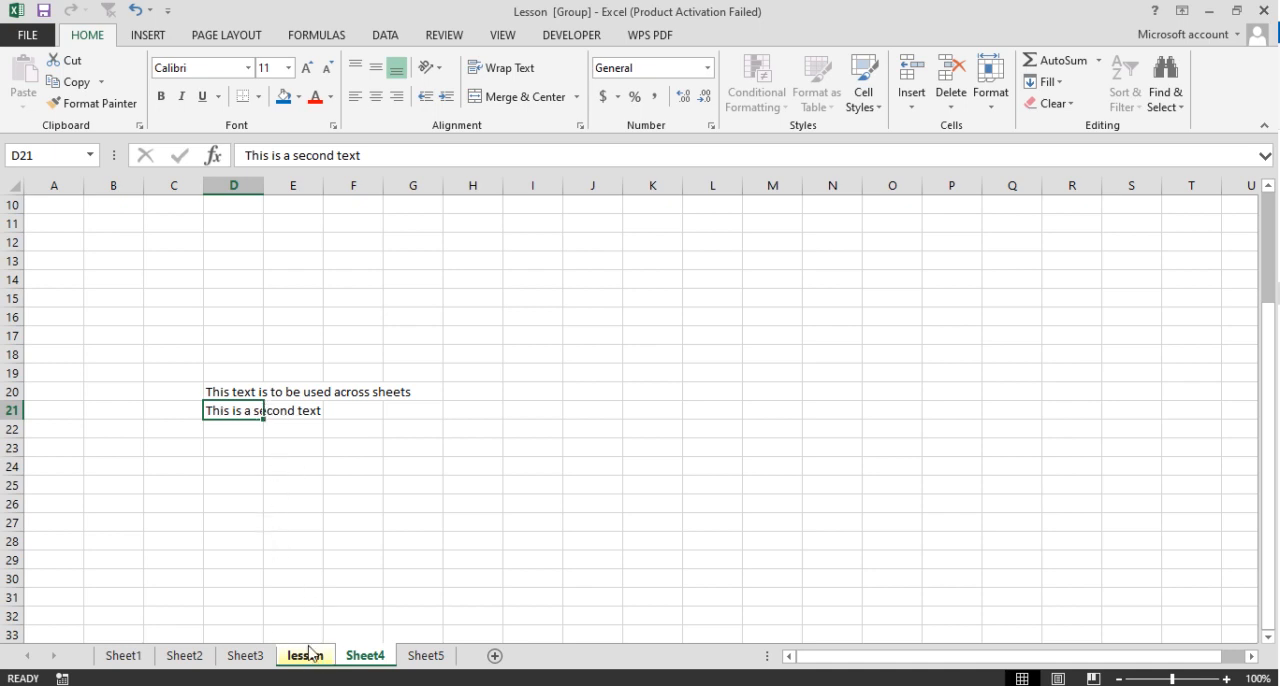
click(245, 656)
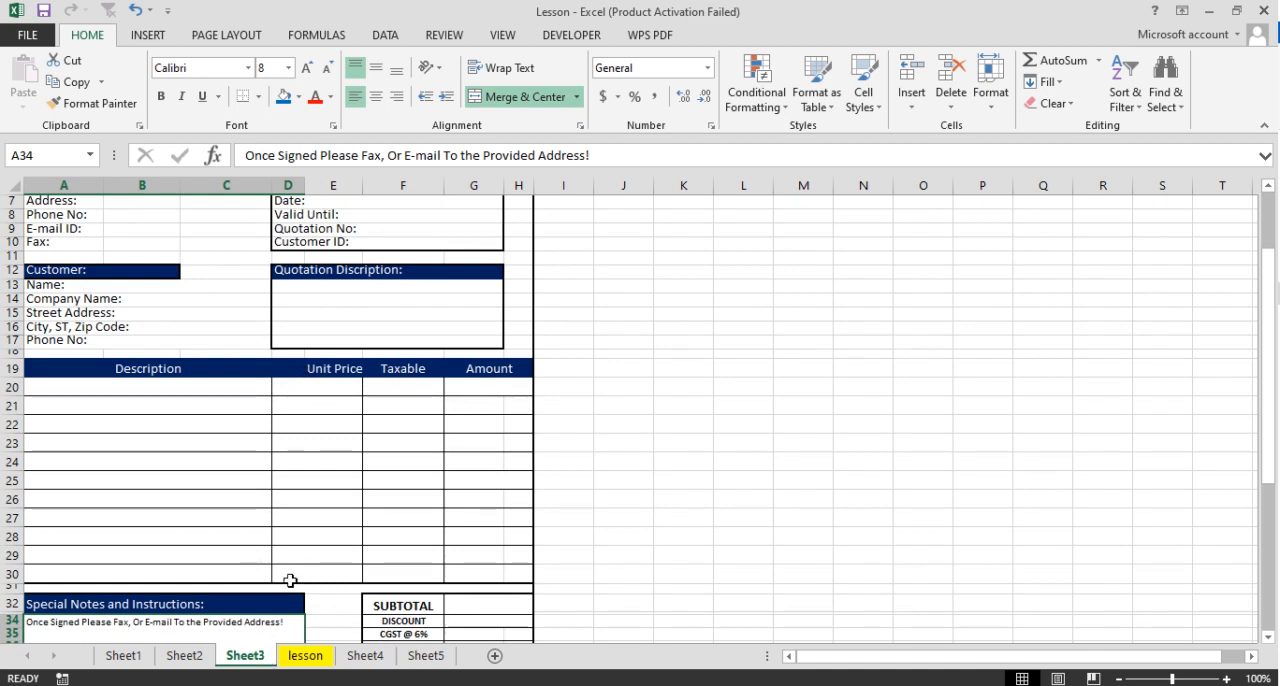
click(365, 656)
click(305, 656)
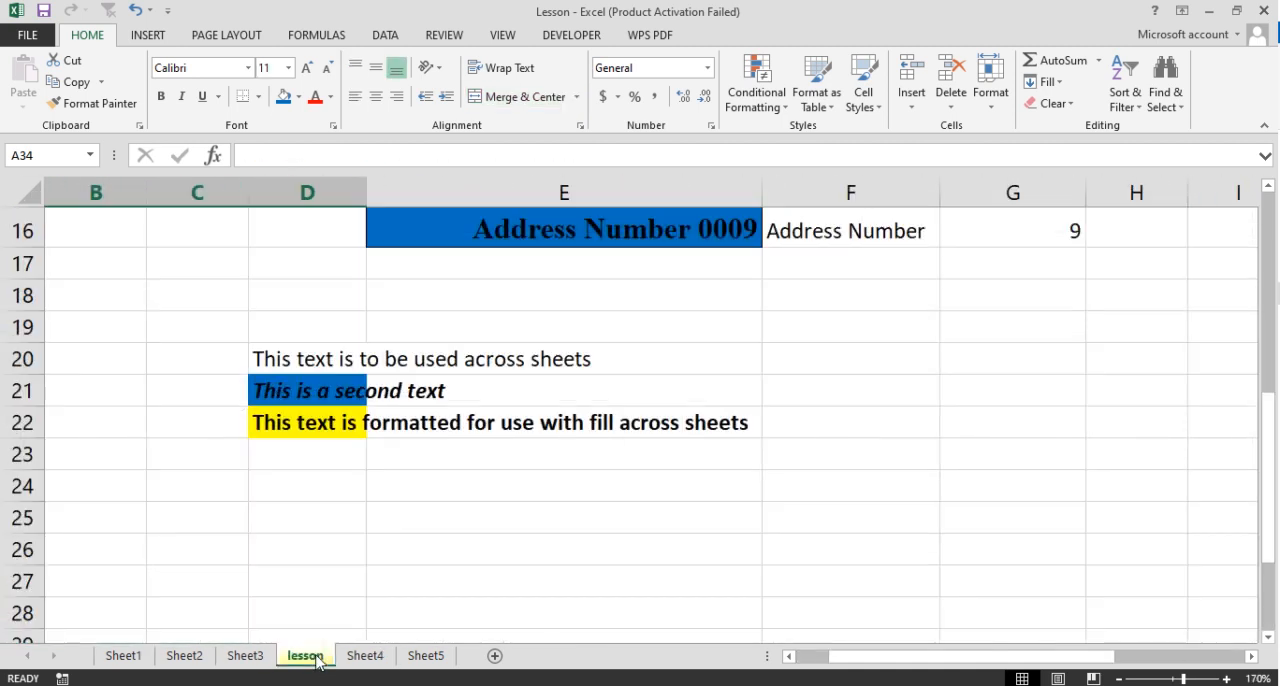
- Group Sheet5 with the lesson sheet and fill cell D22 across the worksheets using the Formats option
click(304, 422)
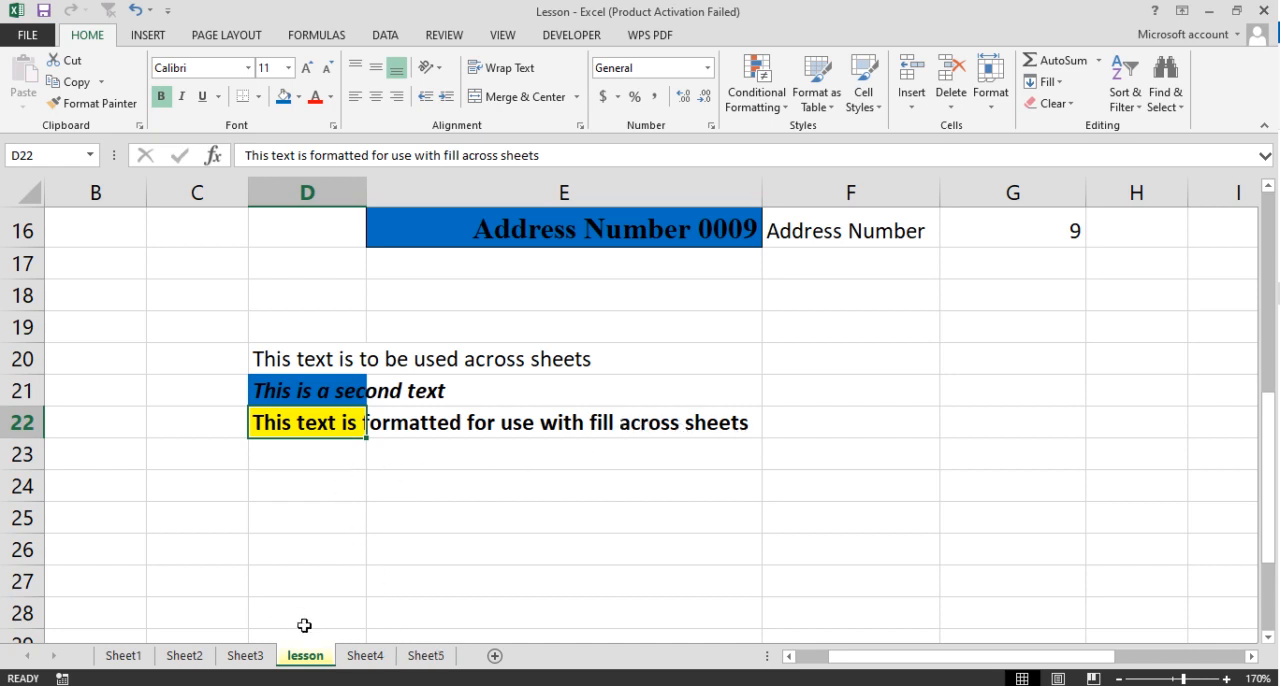
ctrl+click(444, 657)
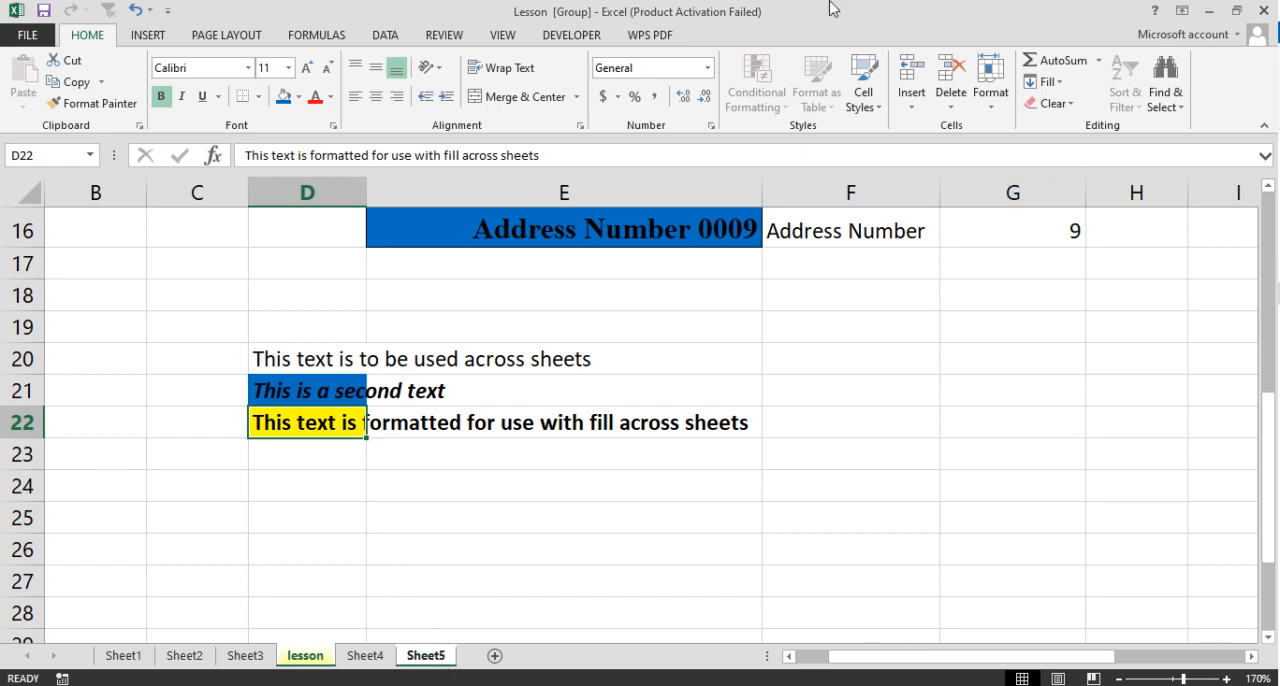
click(1054, 83)
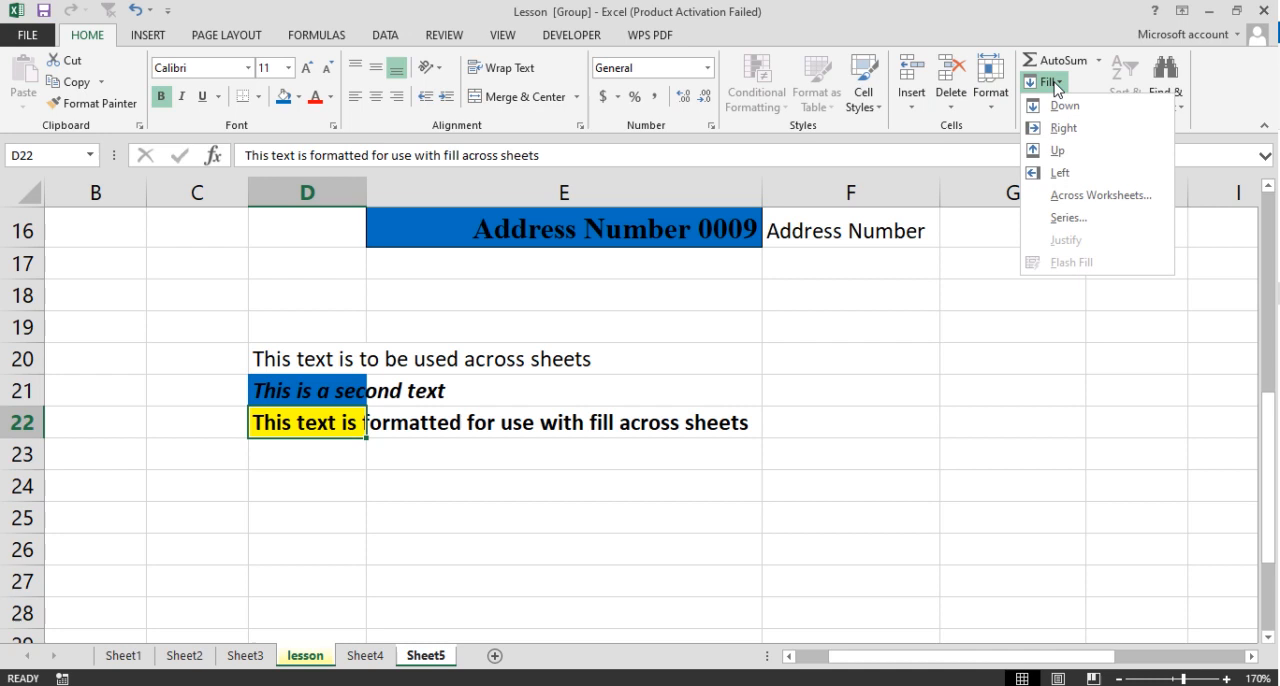
click(1100, 196)
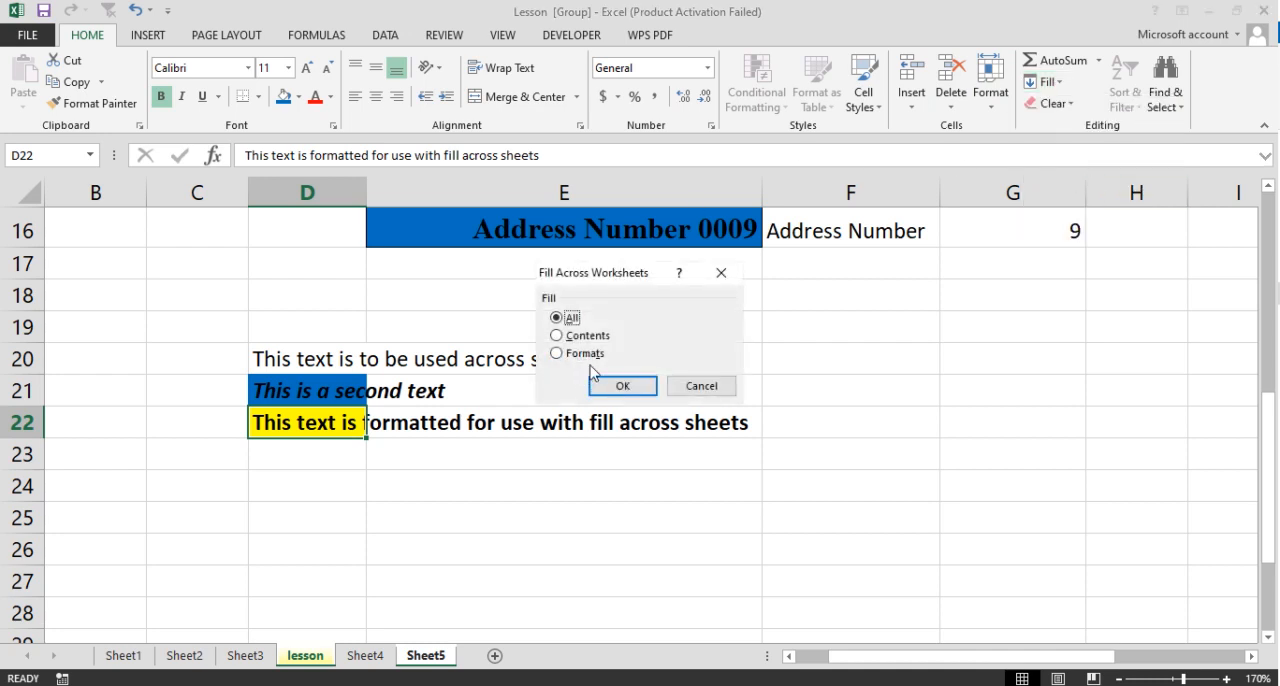
click(572, 355)
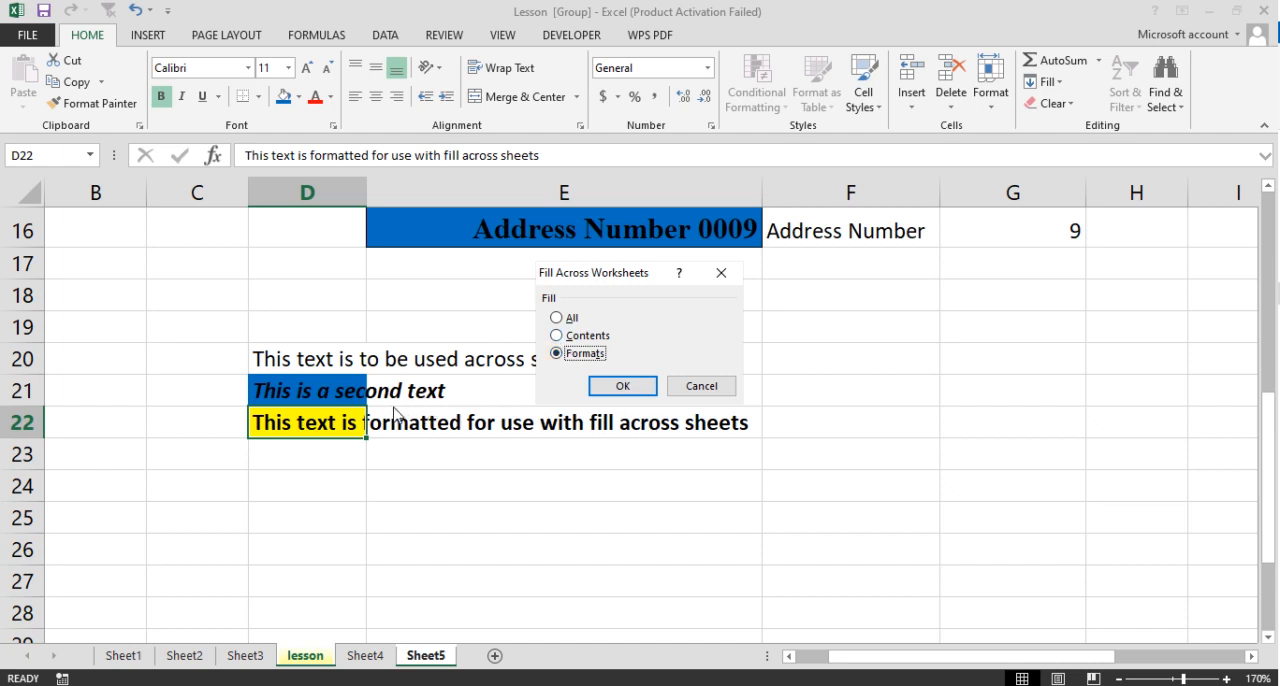
click(622, 386)
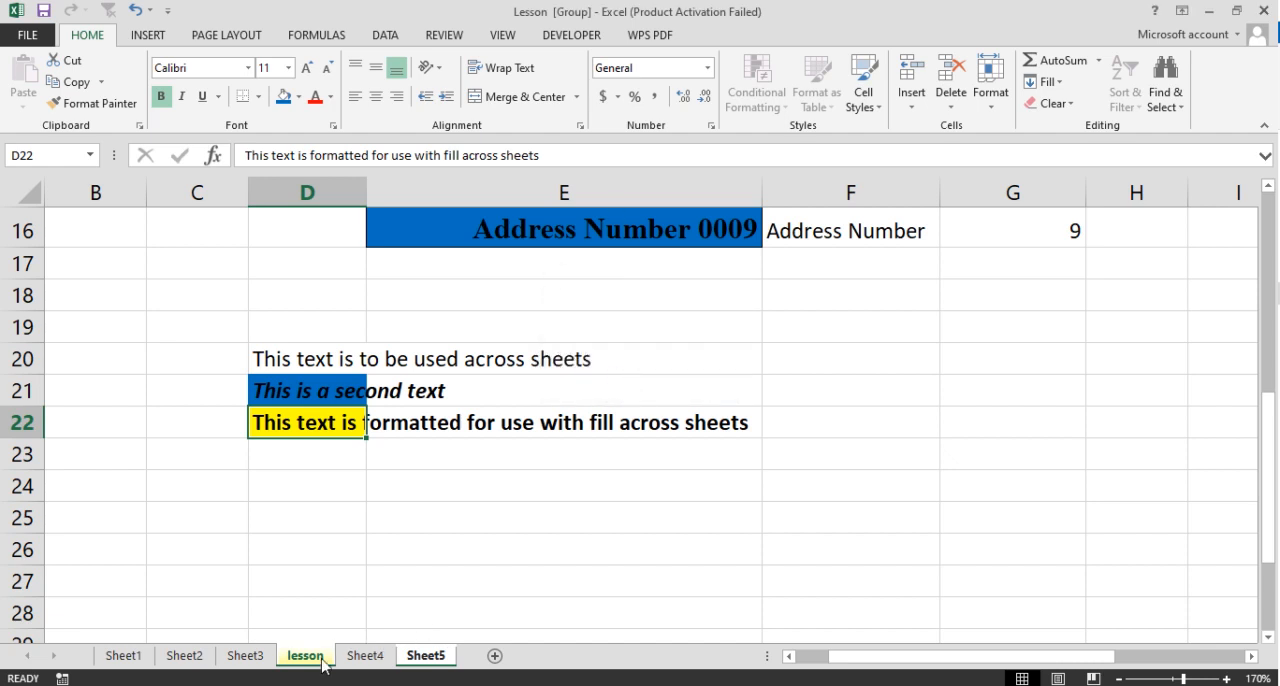
- Ungroup the sheets and enter "The text is preformatted with" in cell D22 of Sheet5
click(366, 655)
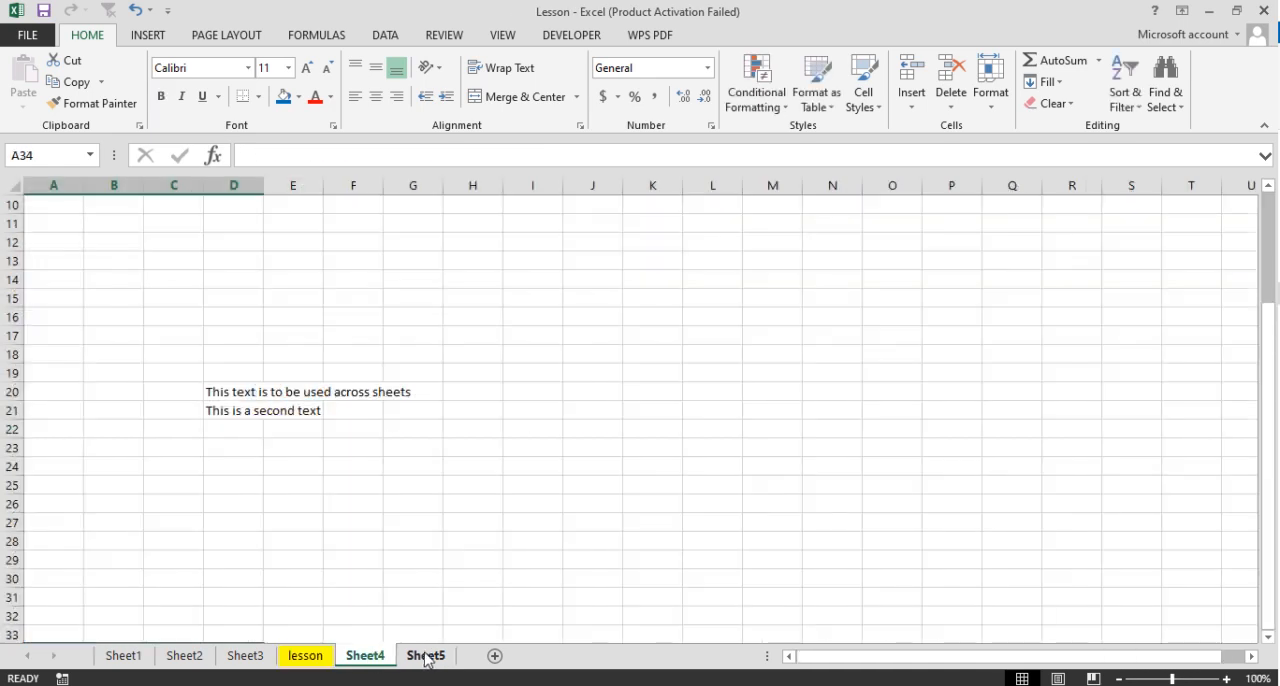
click(424, 656)
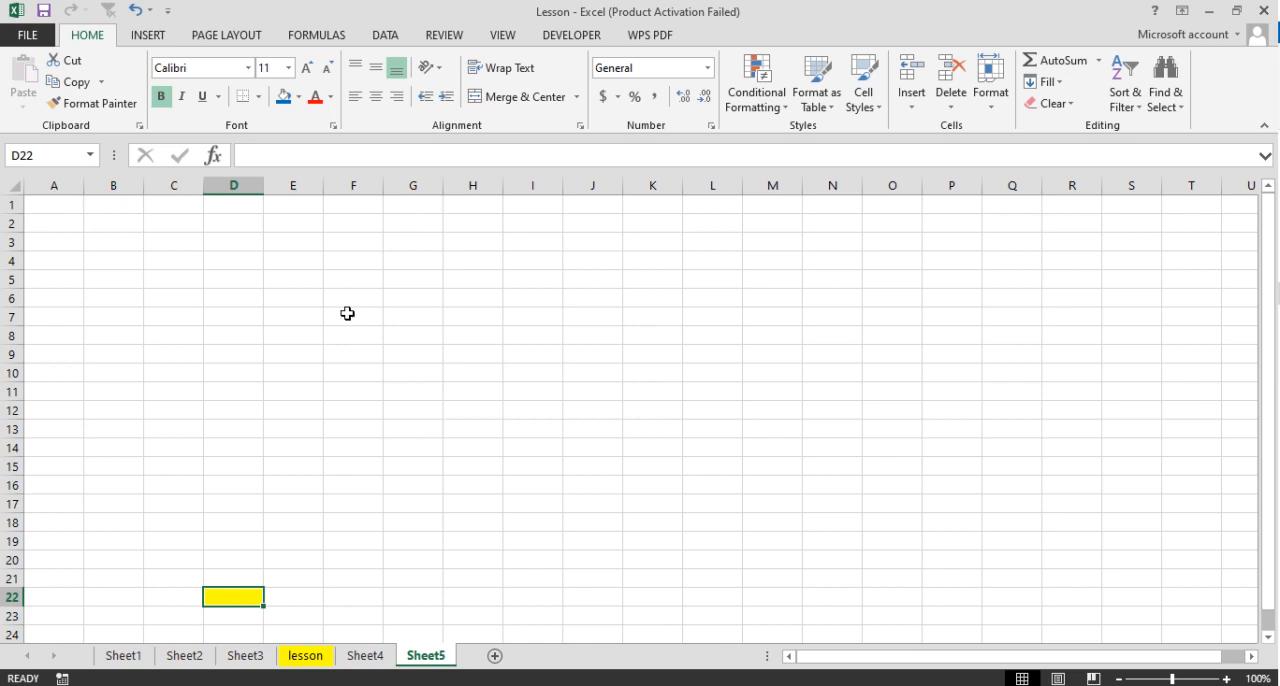
text(The)
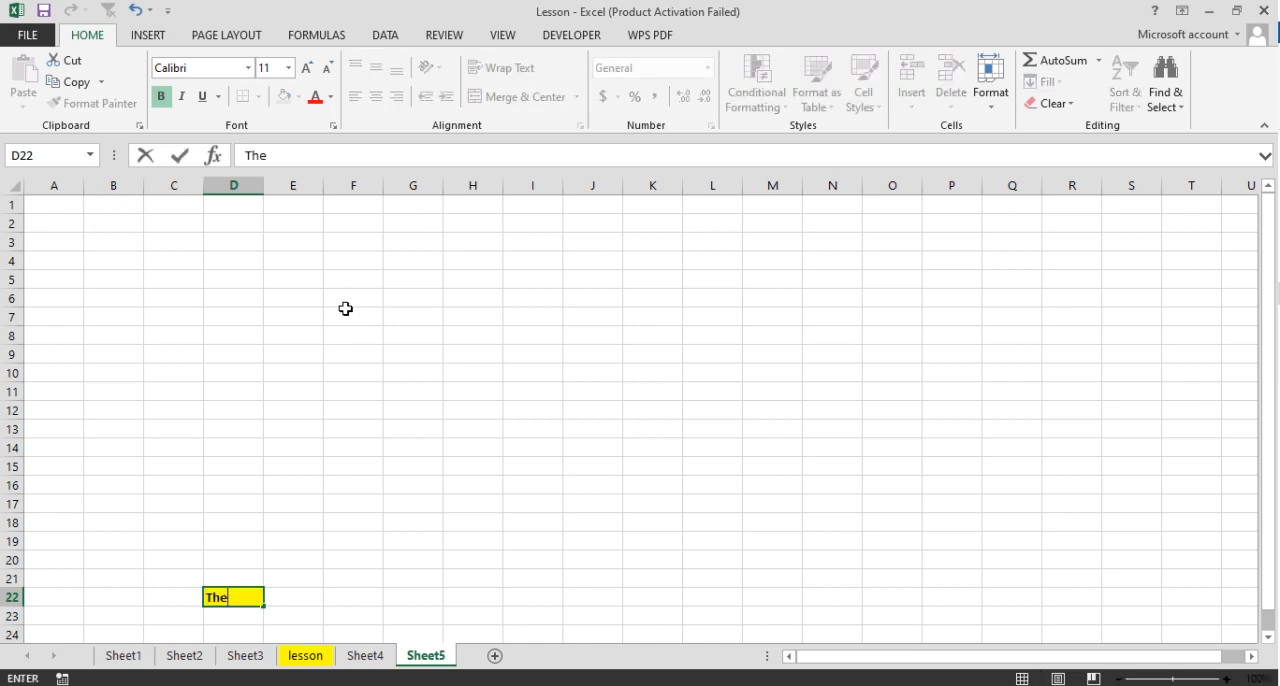
text( text is prefor)
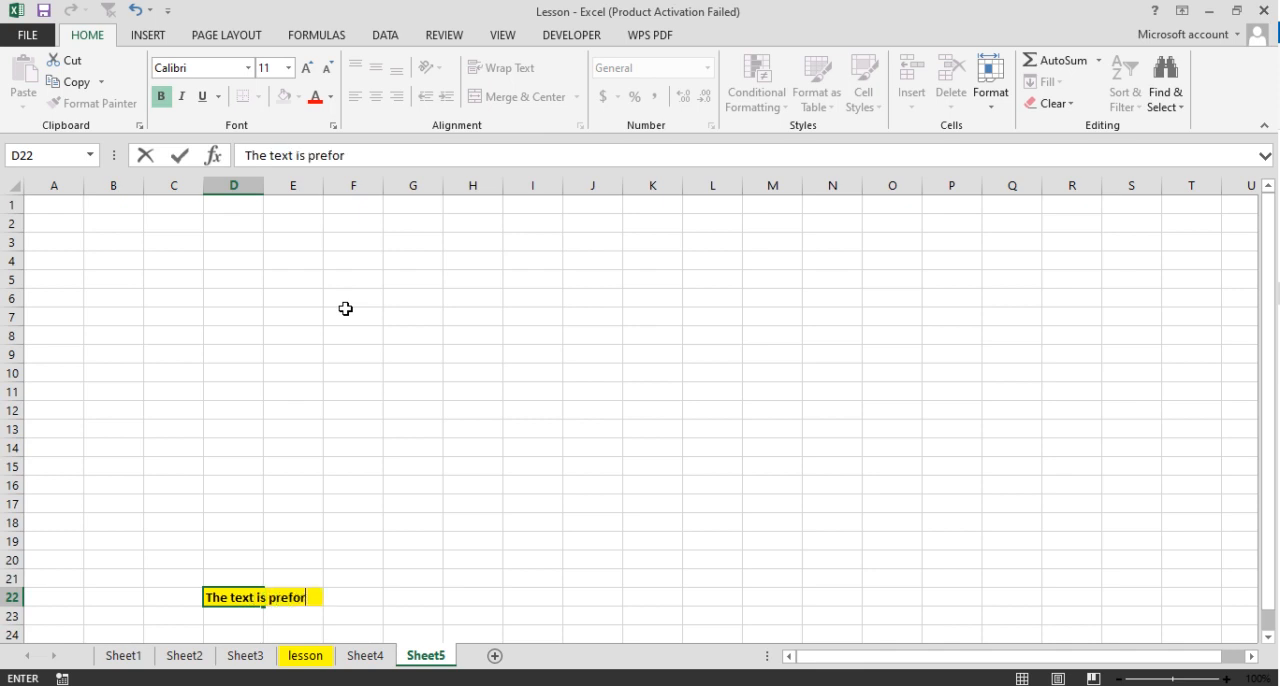
text(matted with)
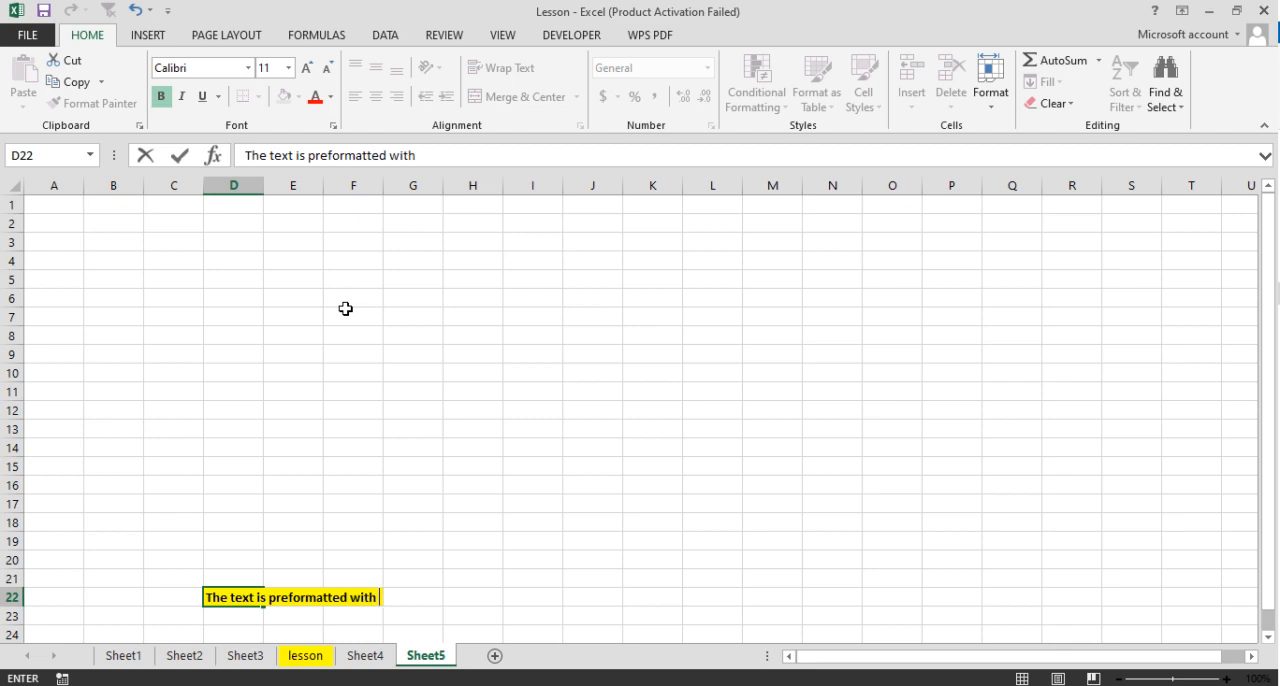